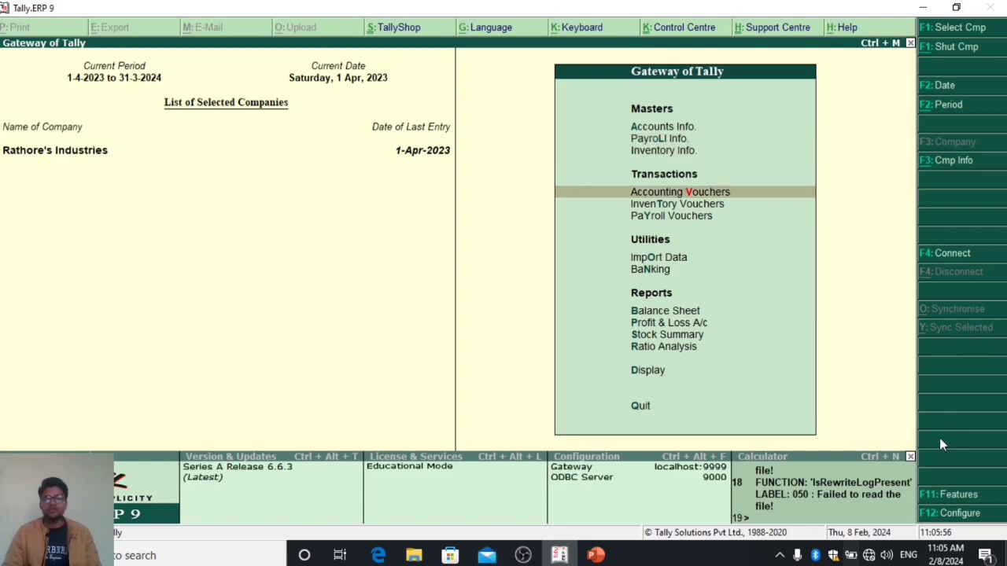
- Open a new attendance voucher from the payroll vouchers
{"action": "key", "text": "Down"}
{"action": "key", "text": "Down"}
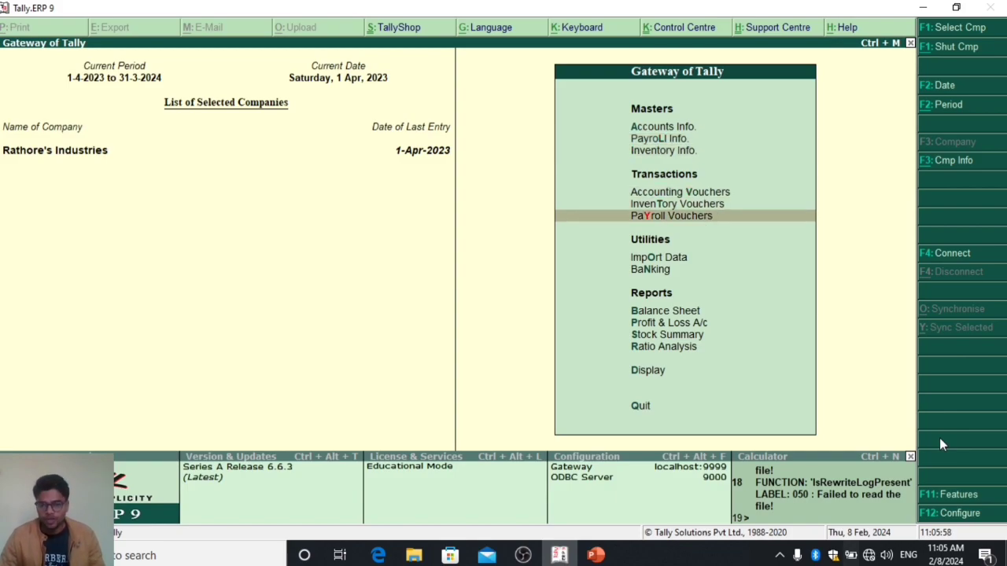
{"action": "key", "text": "Return"}
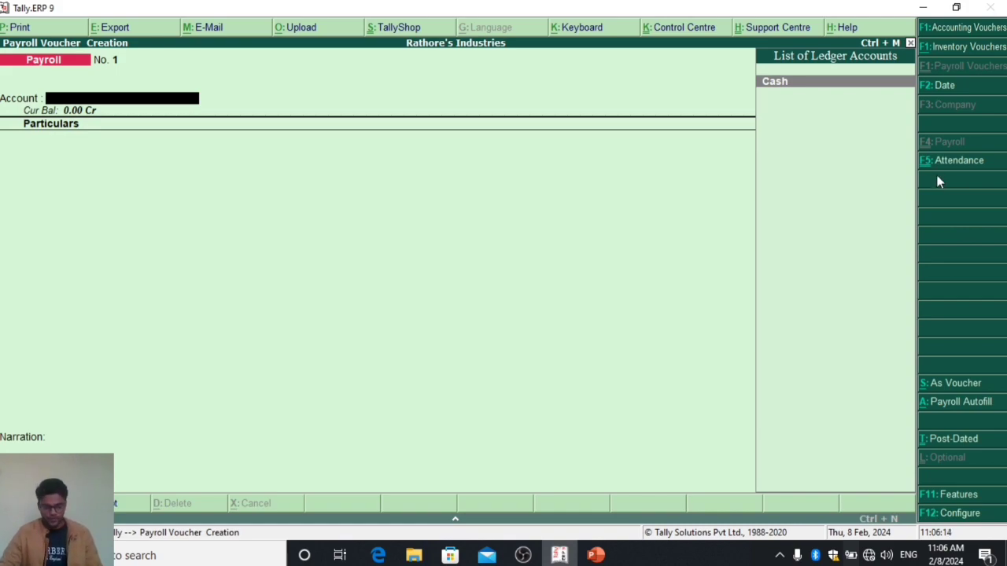
{"action": "key", "text": "F5"}
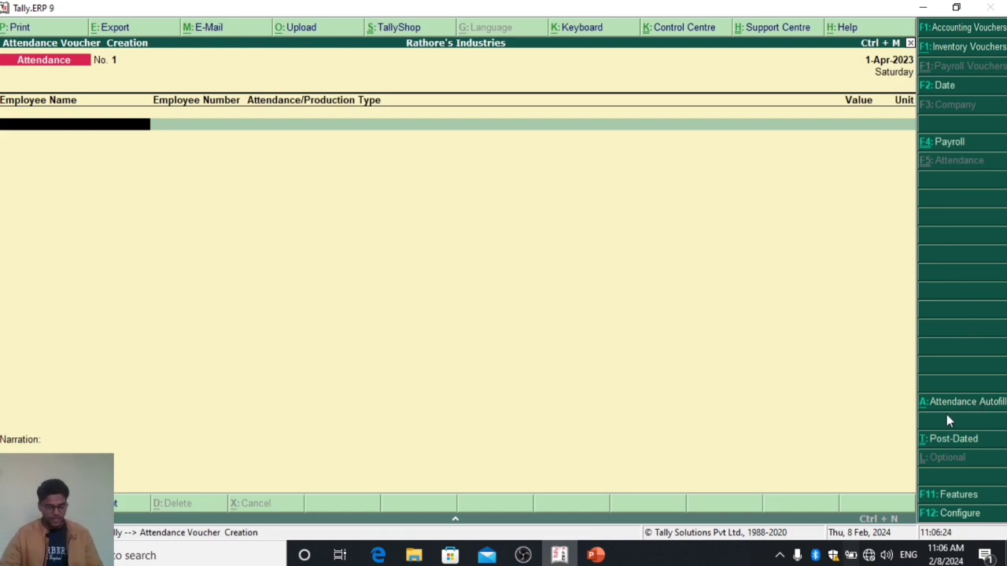
- Auto-fill the attendance voucher dated 1-5-2023 for All Items with type Leave, default value 3, sorted by Employee Name
{"action": "key", "text": "alt+a"}
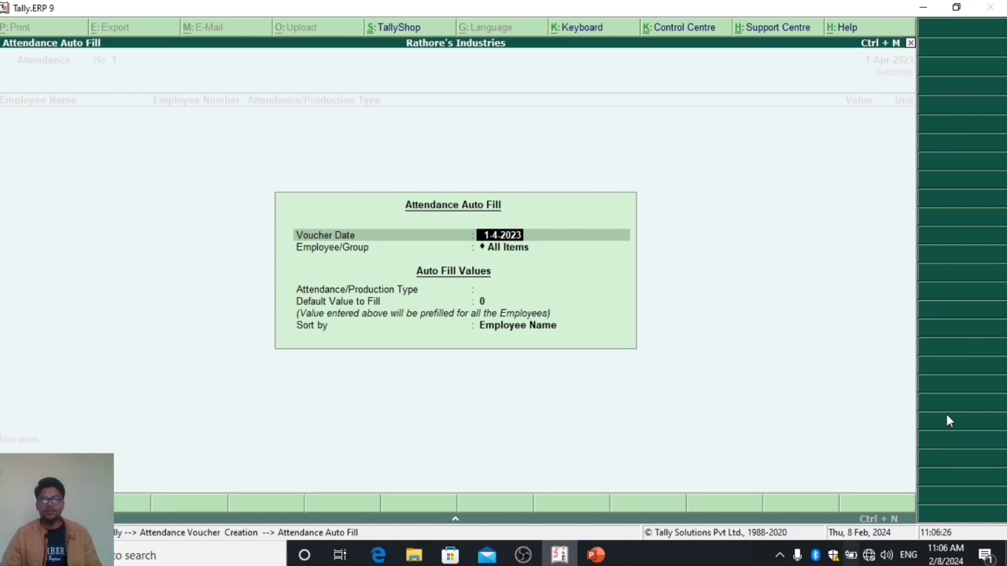
{"action": "type", "text": "1-5"}
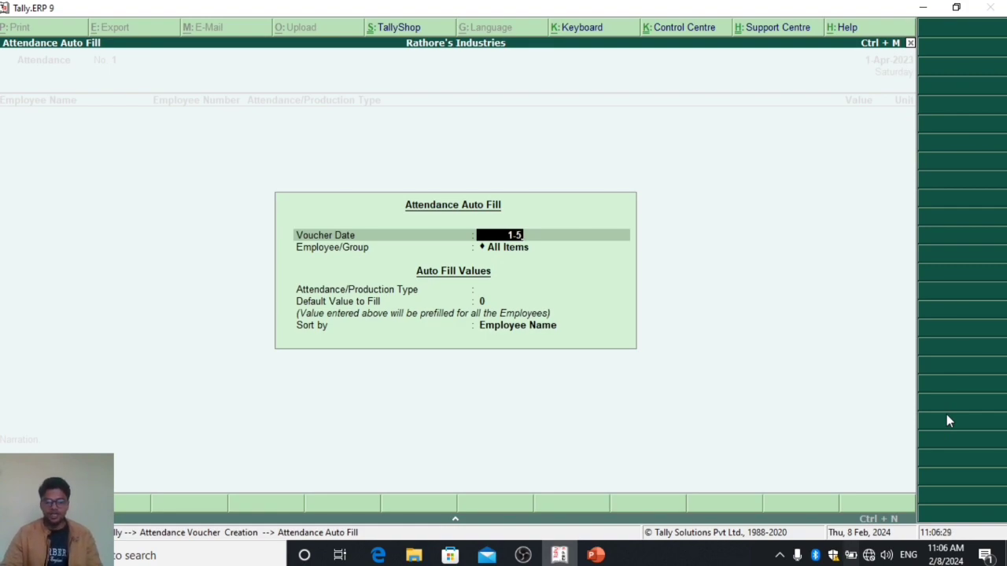
{"action": "key", "text": "Return"}
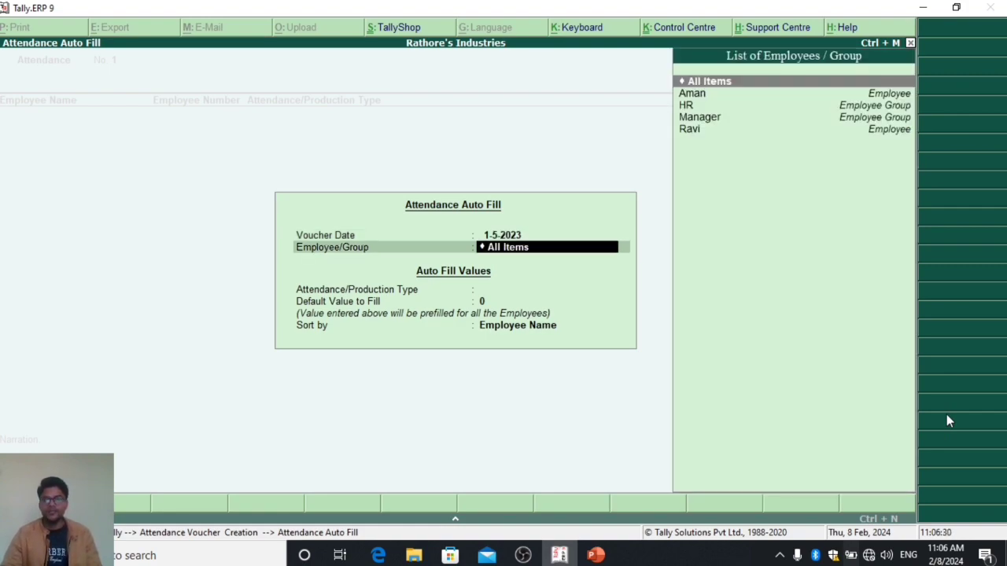
{"action": "key", "text": "Down"}
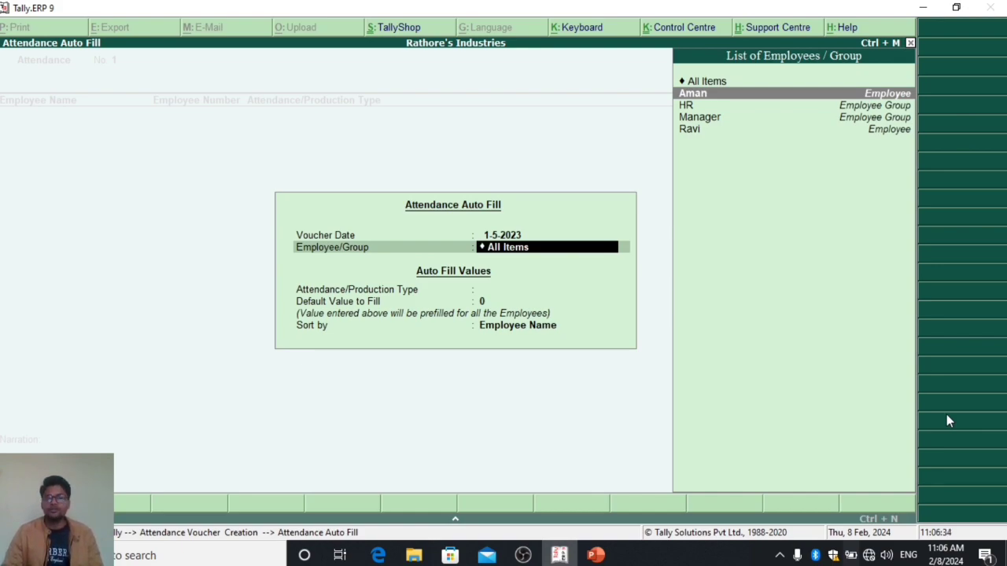
{"action": "key", "text": "Up"}
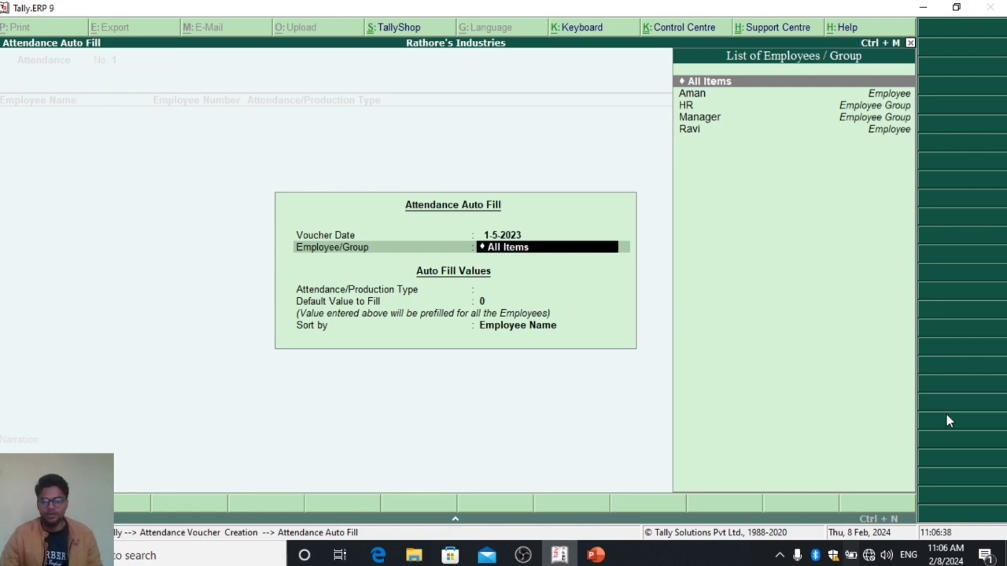
{"action": "key", "text": "Return"}
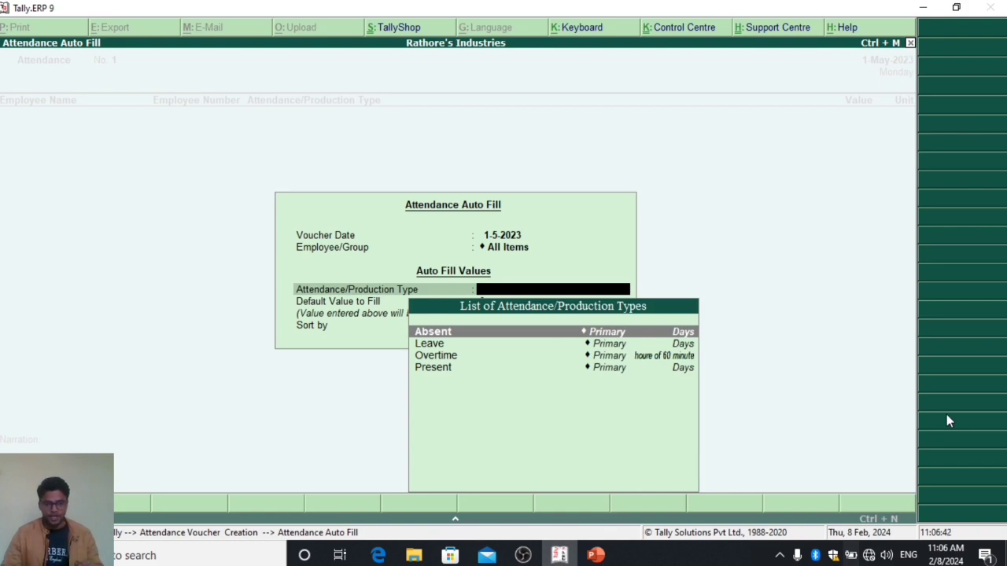
{"action": "key", "text": "Down"}
{"action": "key", "text": "Return"}
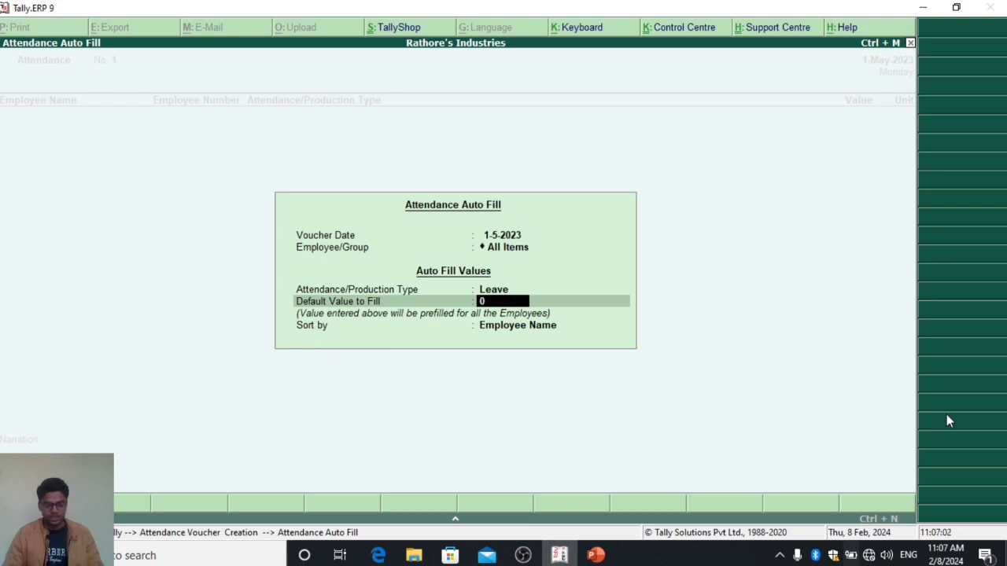
{"action": "type", "text": "3"}
{"action": "key", "text": "Return"}
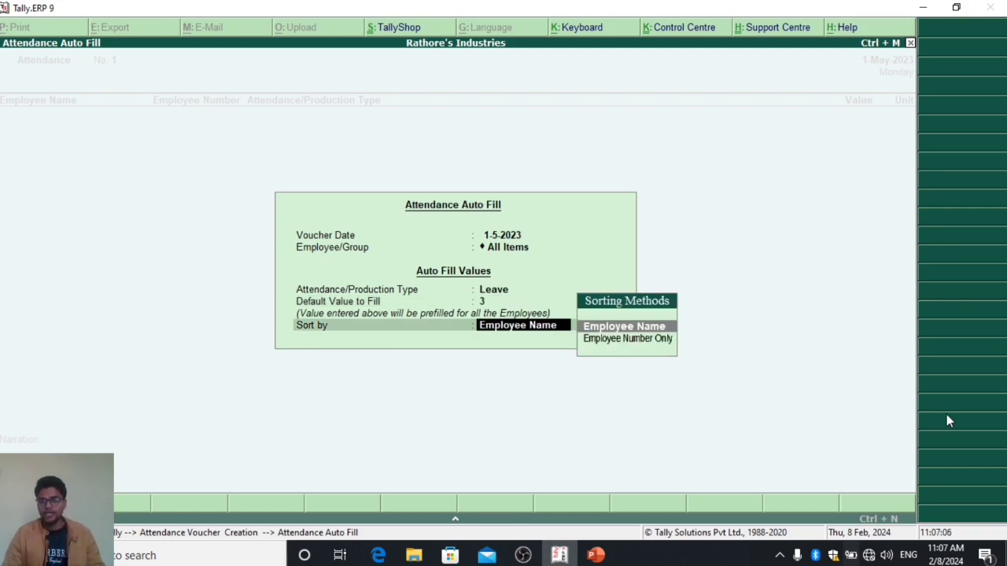
{"action": "key", "text": "Return"}
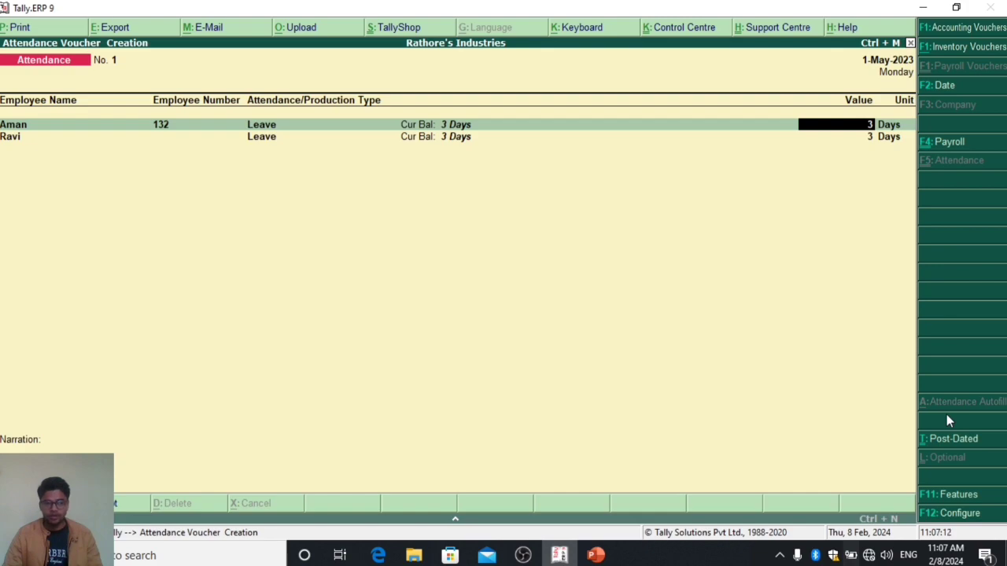
- Set the second employee's leave to 4 days and save the voucher with a blank narration
{"action": "key", "text": "Return"}
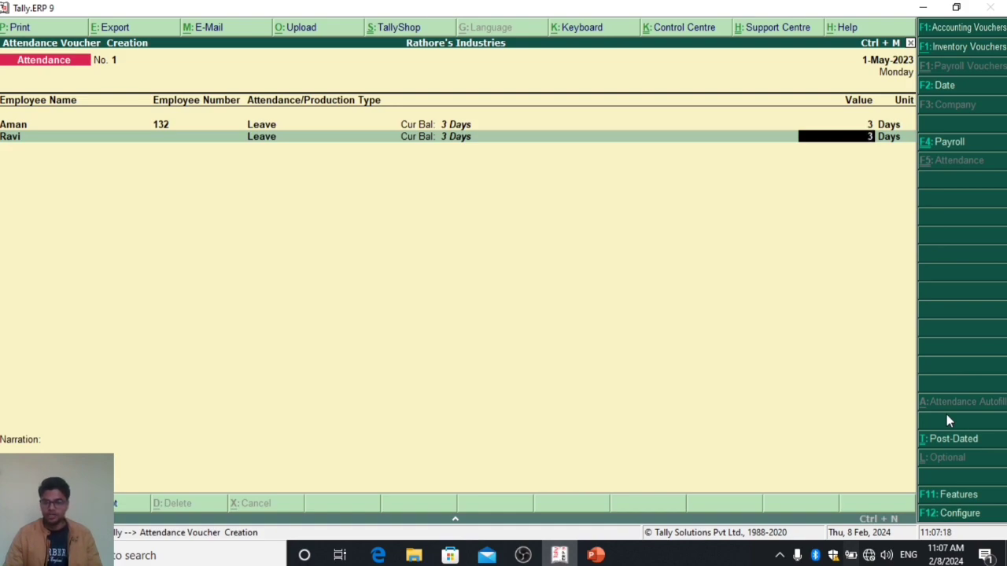
{"action": "type", "text": "4"}
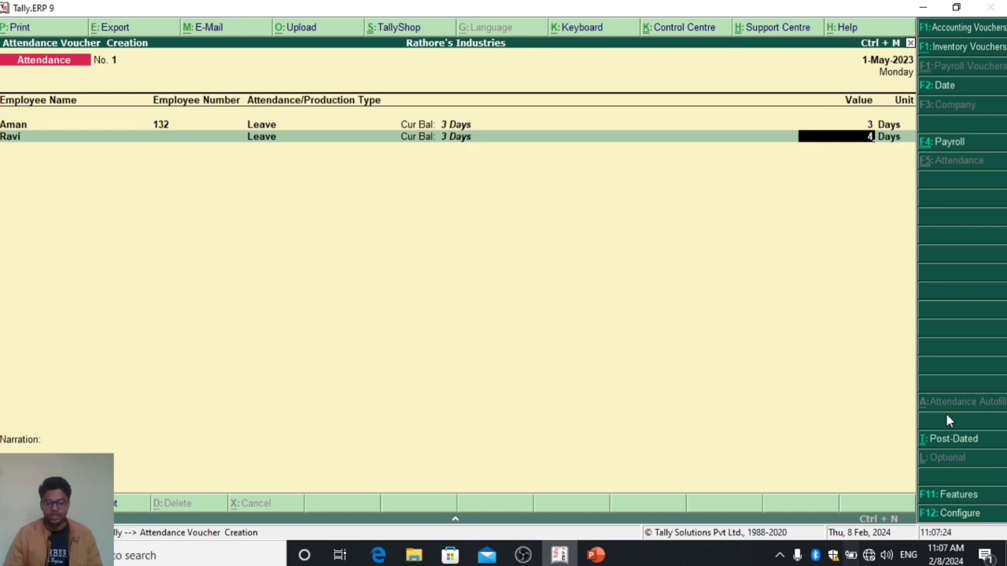
{"action": "key", "text": "Return"}
{"action": "key", "text": "Return"}
{"action": "key", "text": "Return"}
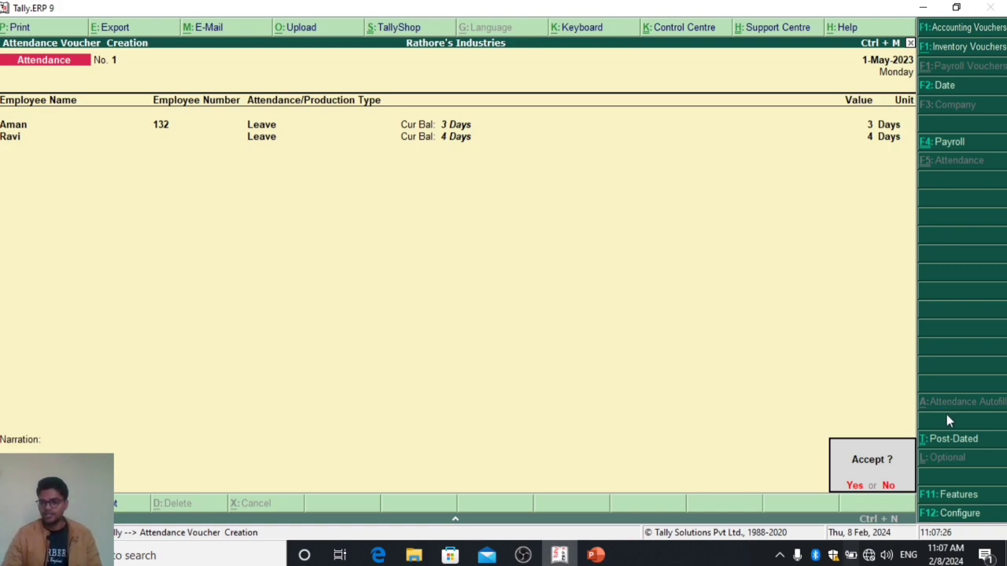
{"action": "key", "text": "Return"}
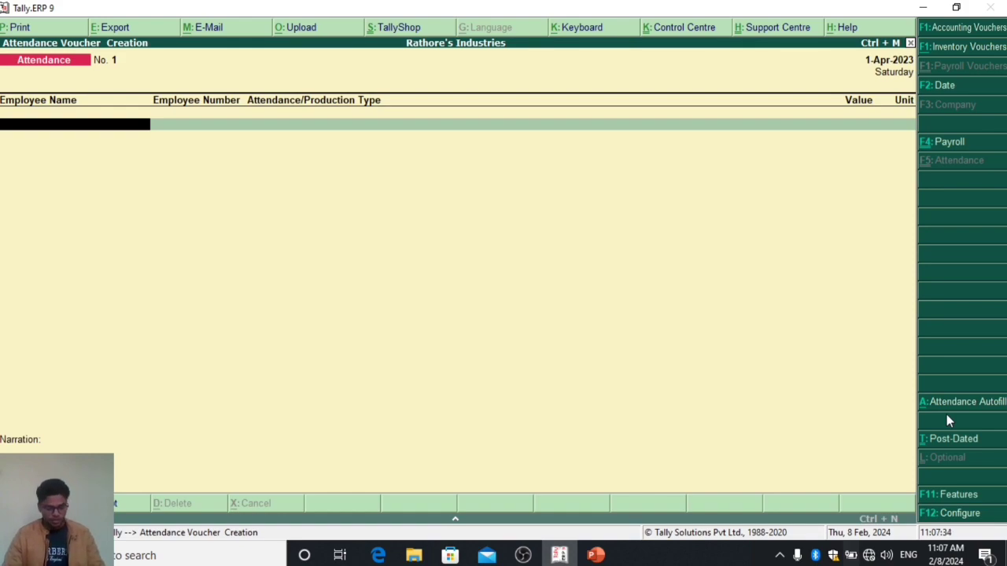
- Auto-fill a new attendance voucher dated 1-5-2023 for All Items with type Absent, default value 5, sorted by Employee Name
{"action": "key", "text": "alt+a"}
{"action": "type", "text": "1-5"}
{"action": "key", "text": "Return"}
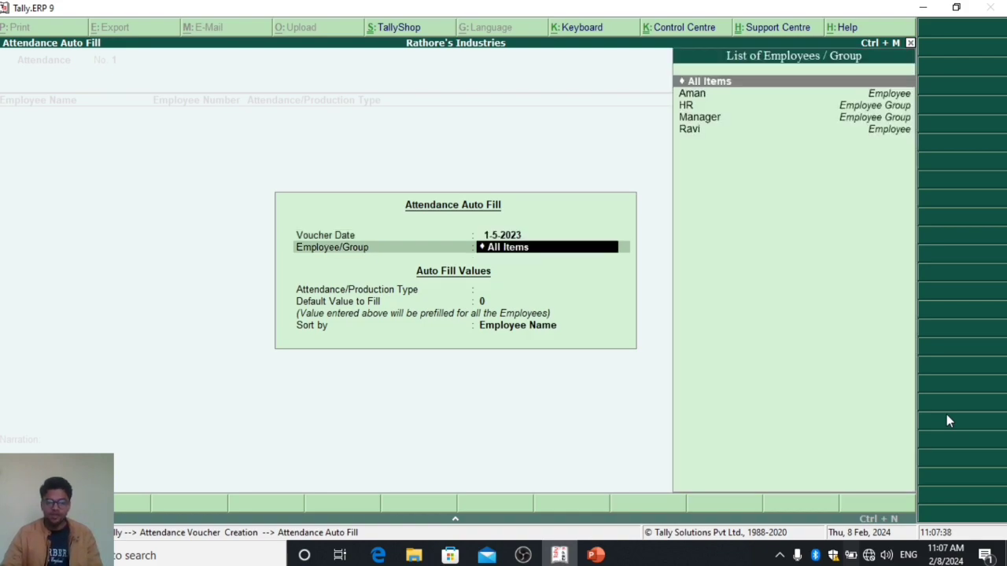
{"action": "key", "text": "Down"}
{"action": "key", "text": "Up"}
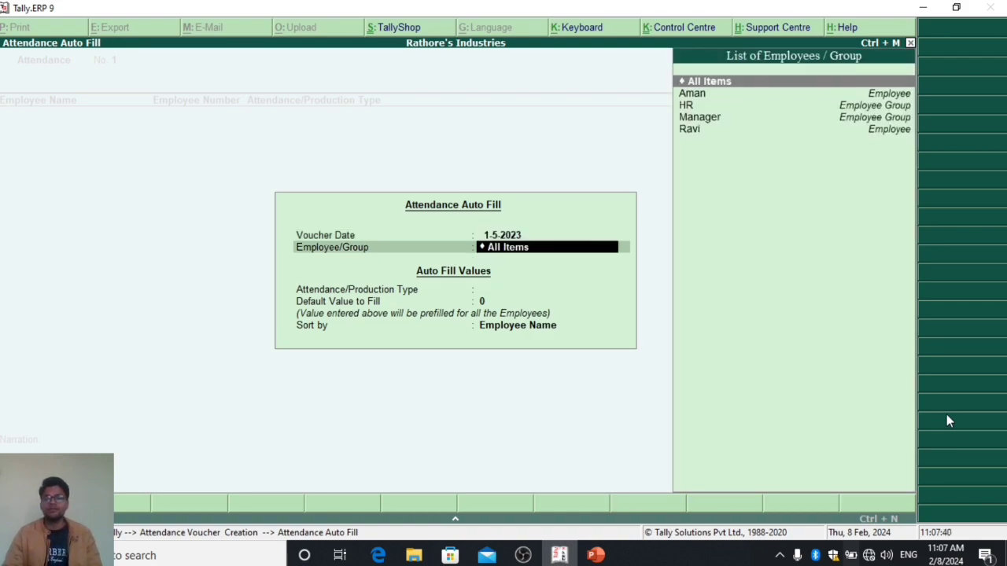
{"action": "key", "text": "Return"}
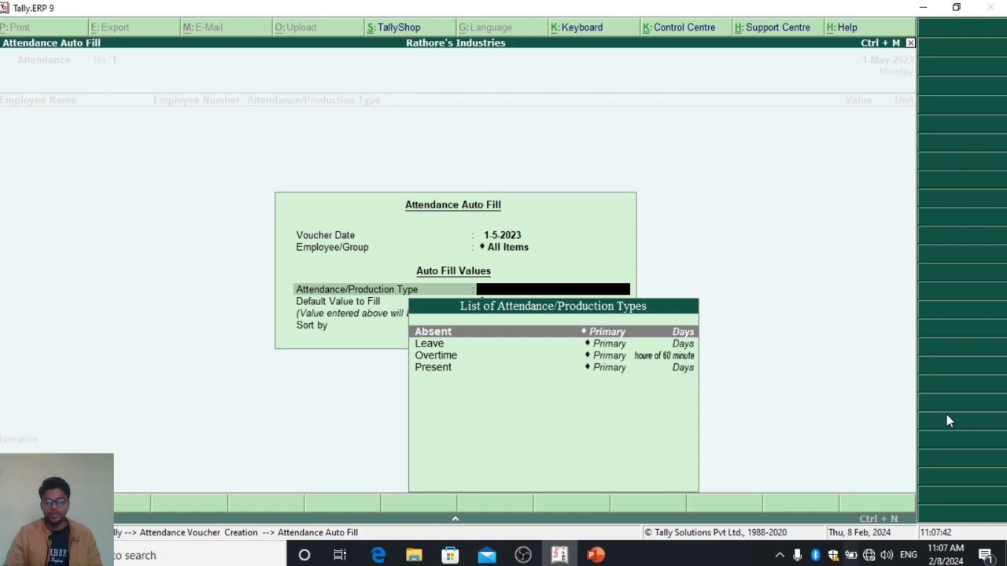
{"action": "key", "text": "Down"}
{"action": "key", "text": "Down"}
{"action": "key", "text": "Down"}
{"action": "key", "text": "Up"}
{"action": "key", "text": "Up"}
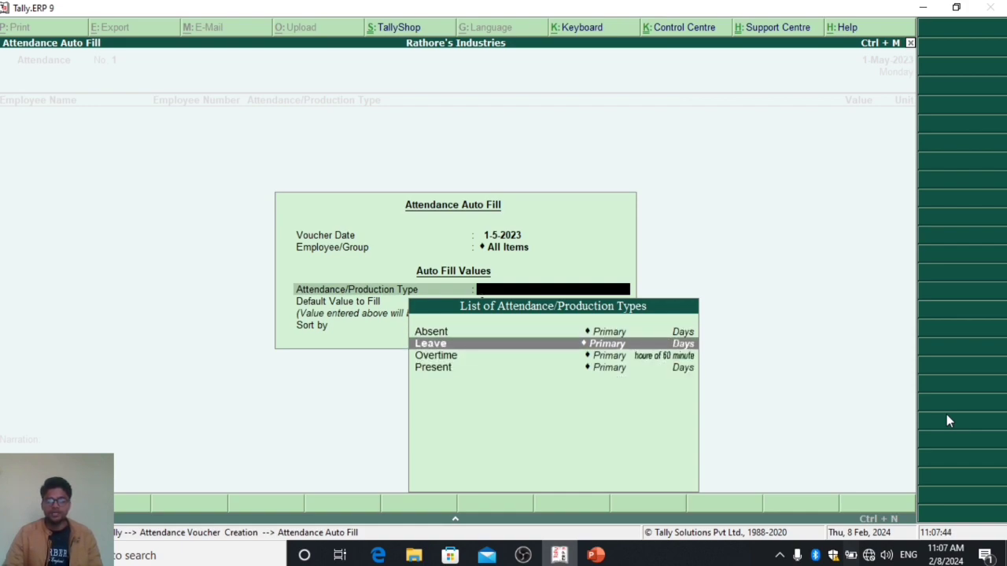
{"action": "key", "text": "Up"}
{"action": "key", "text": "Return"}
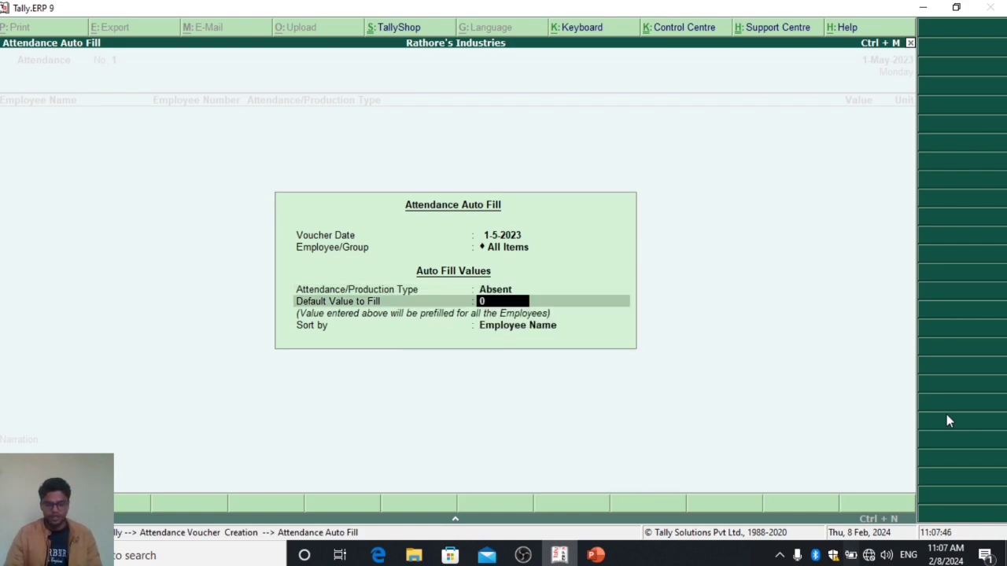
{"action": "type", "text": "5"}
{"action": "key", "text": "Return"}
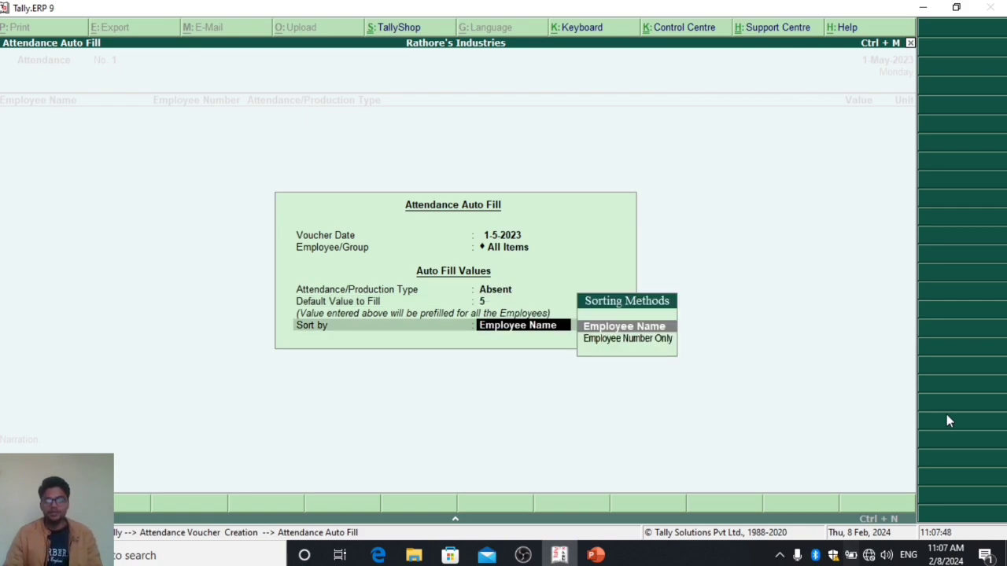
{"action": "key", "text": "Return"}
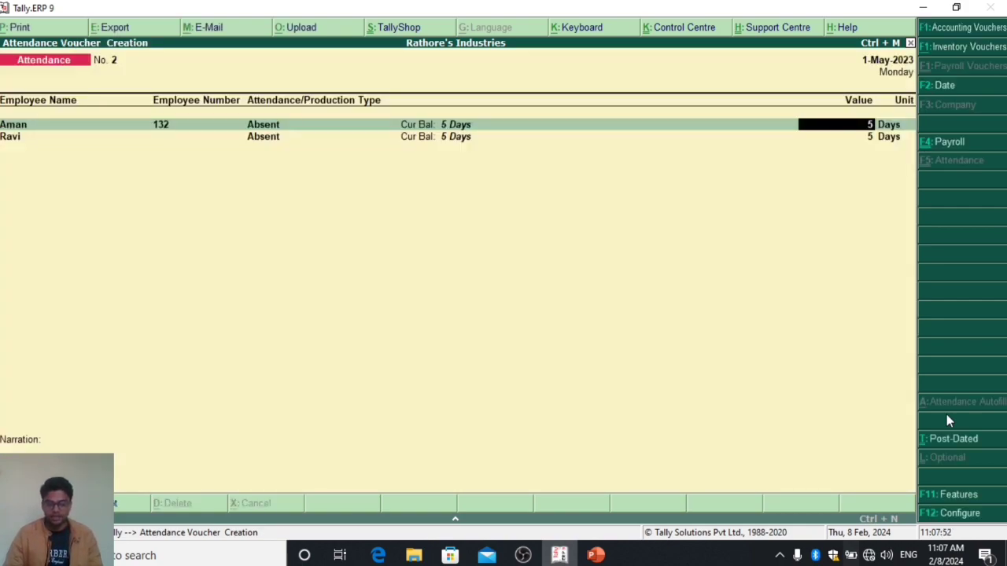
- Set the second employee's absence to 3 days and save the voucher with a blank narration
{"action": "key", "text": "Return"}
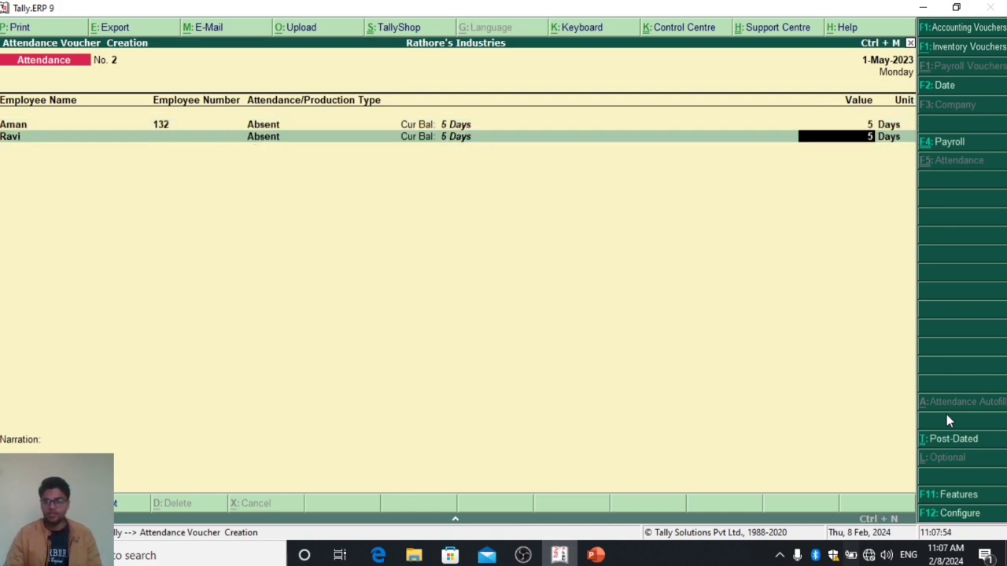
{"action": "key", "text": "Return"}
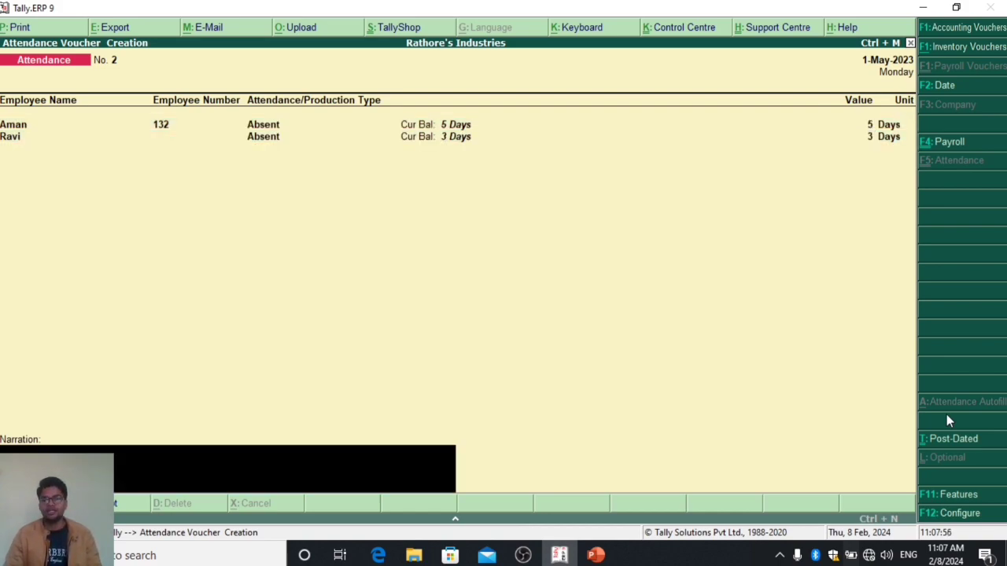
{"action": "key", "text": "Return"}
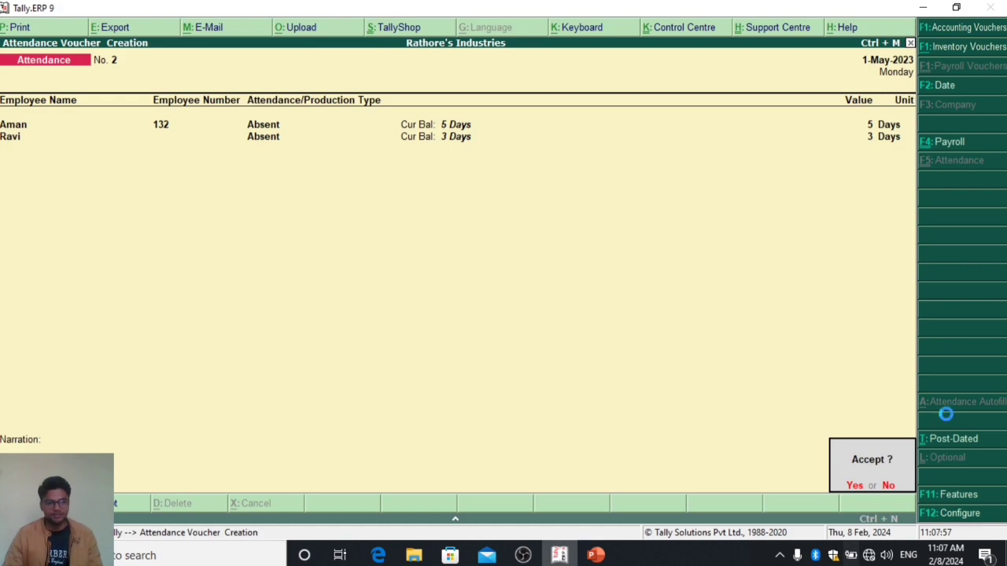
{"action": "key", "text": "Return"}
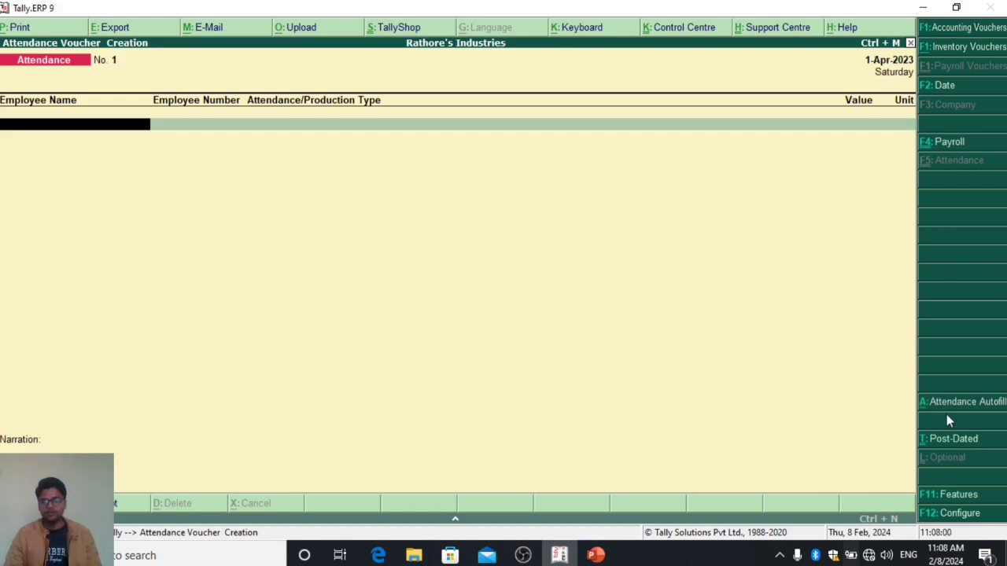
- Auto-fill a new attendance voucher dated 1-5-2023 for All Items with type Present, default value 22, sorted by Employee Name
{"action": "key", "text": "alt+a"}
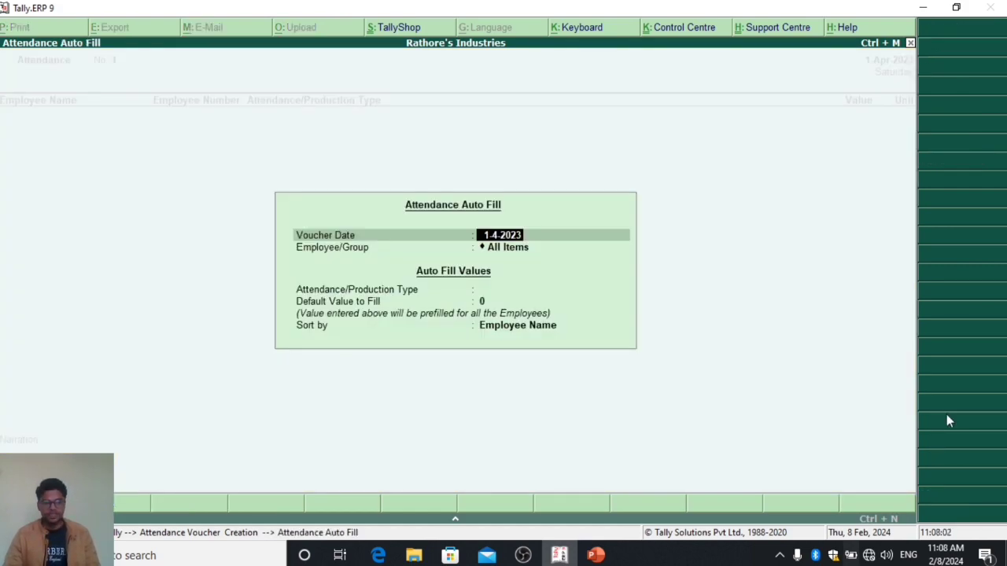
{"action": "type", "text": "1-5"}
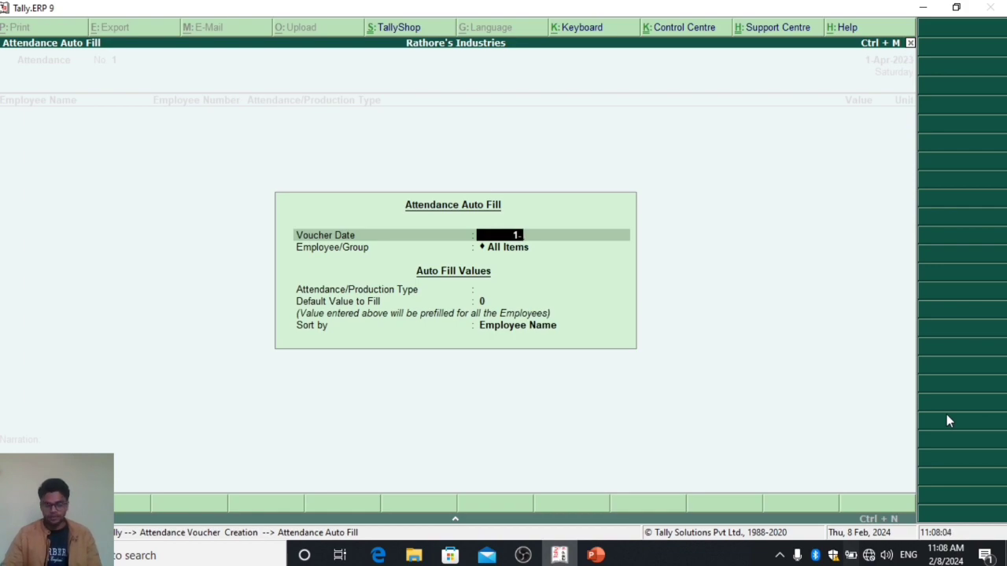
{"action": "key", "text": "Return"}
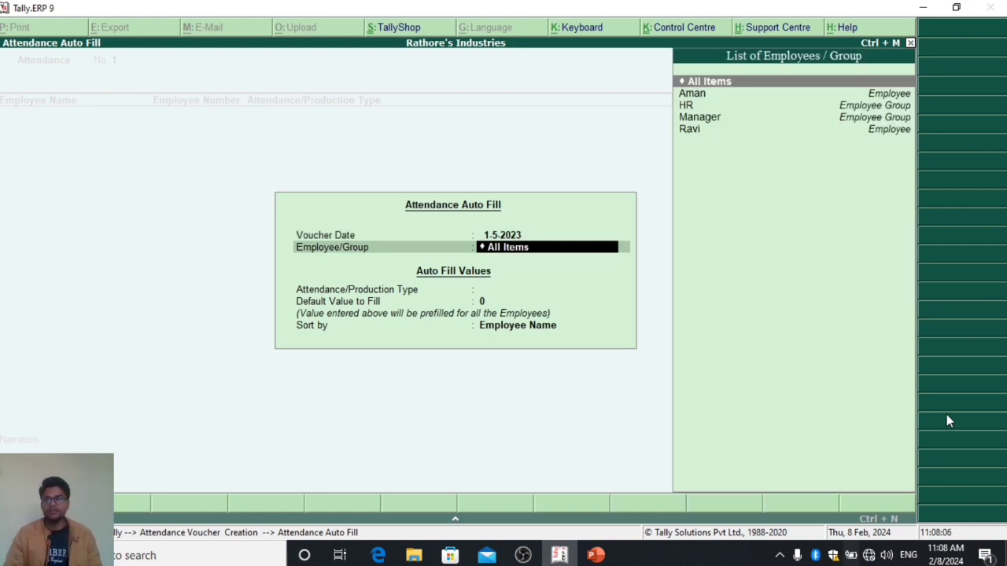
{"action": "key", "text": "Return"}
{"action": "key", "text": "Down"}
{"action": "key", "text": "Down"}
{"action": "key", "text": "Down"}
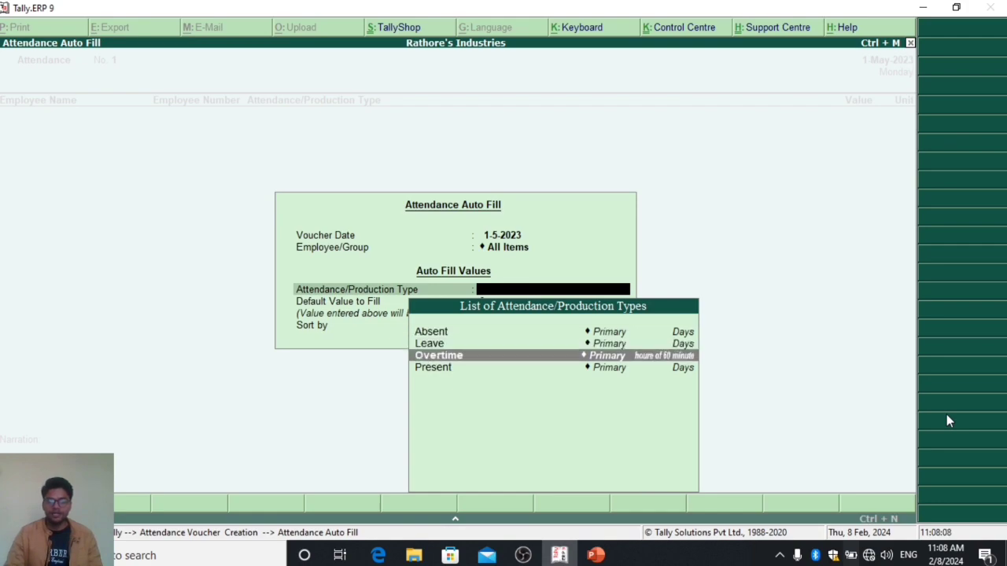
{"action": "key", "text": "Return"}
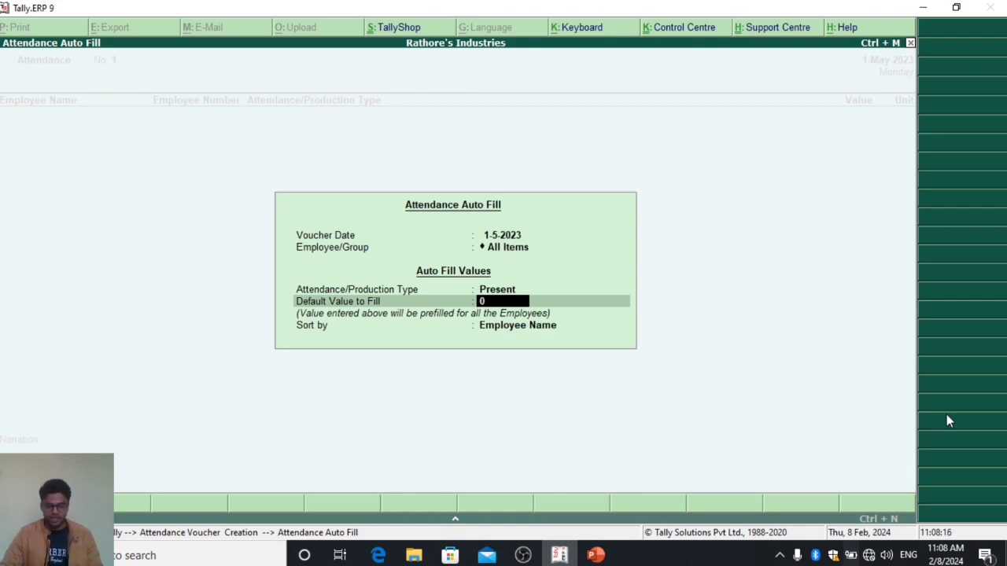
{"action": "type", "text": "22"}
{"action": "key", "text": "Return"}
{"action": "key", "text": "Return"}
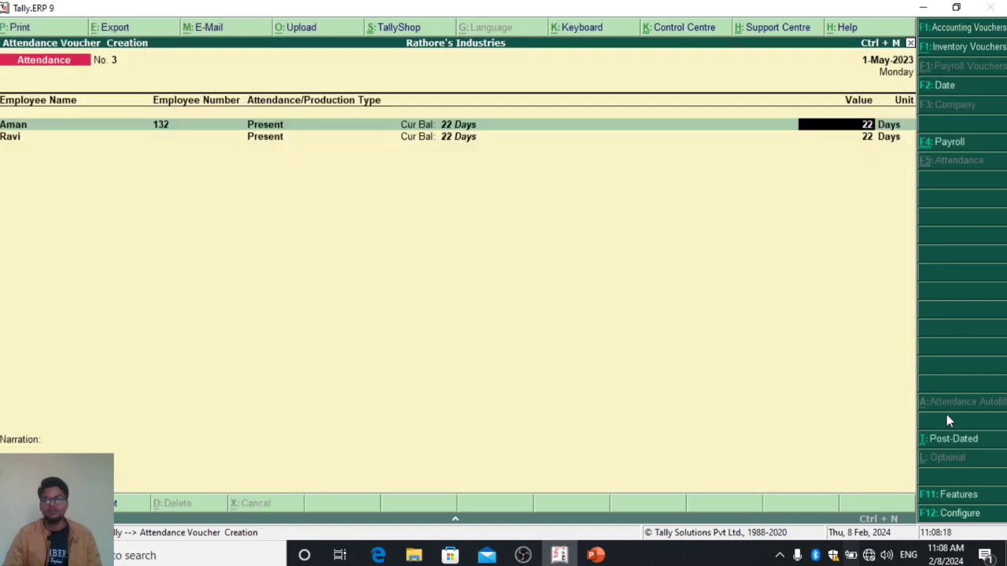
- Set the second employee's presence to 23 days and save the voucher with a blank narration
{"action": "key", "text": "Return"}
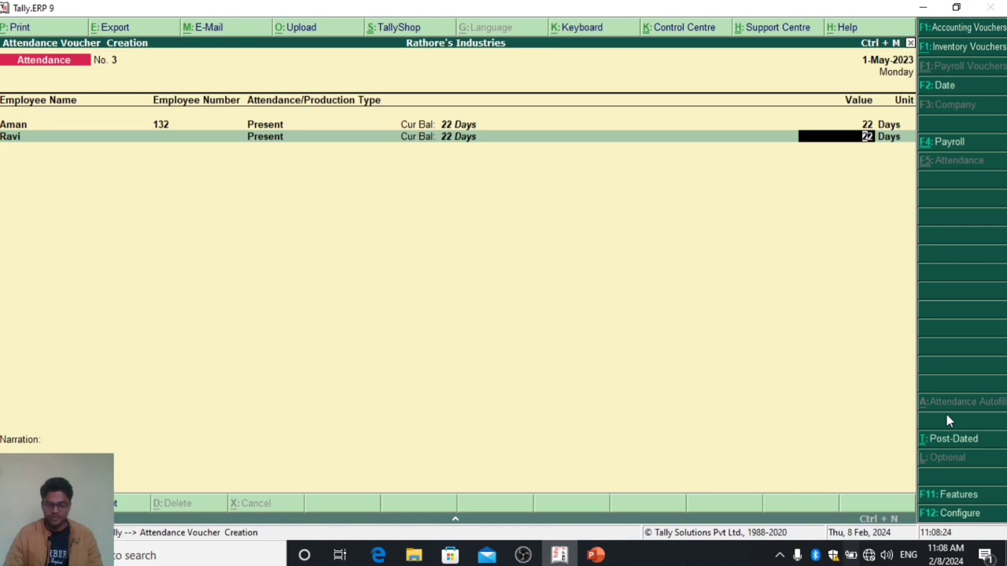
{"action": "type", "text": "23"}
{"action": "key", "text": "Return"}
{"action": "key", "text": "Return"}
{"action": "key", "text": "Return"}
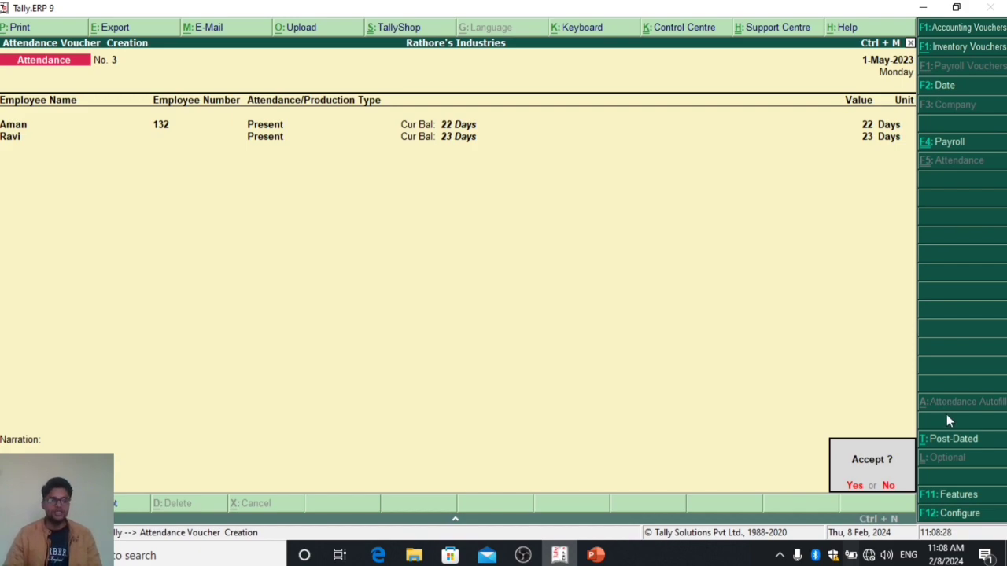
{"action": "key", "text": "Return"}
- Auto-fill a new attendance voucher dated 1-5-2023 for All Items with type Overtime, default value 12, sorted by Employee Name
{"action": "key", "text": "alt+a"}
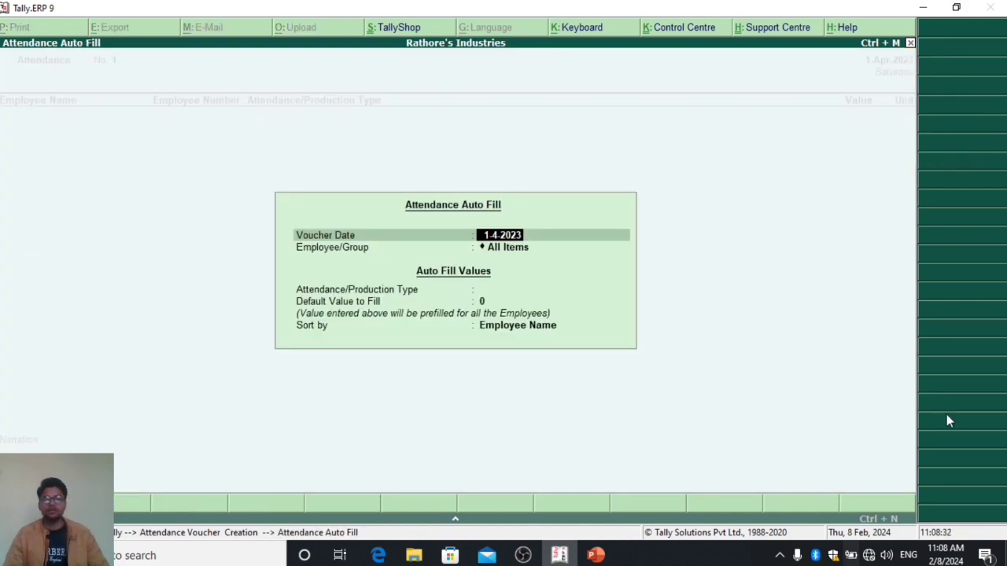
{"action": "type", "text": "1-5"}
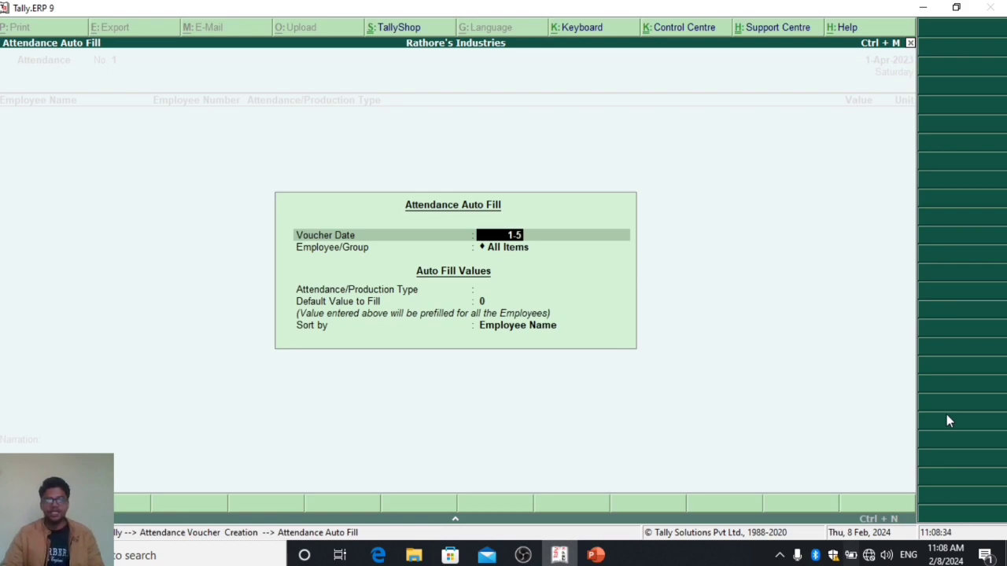
{"action": "key", "text": "Return"}
{"action": "key", "text": "Return"}
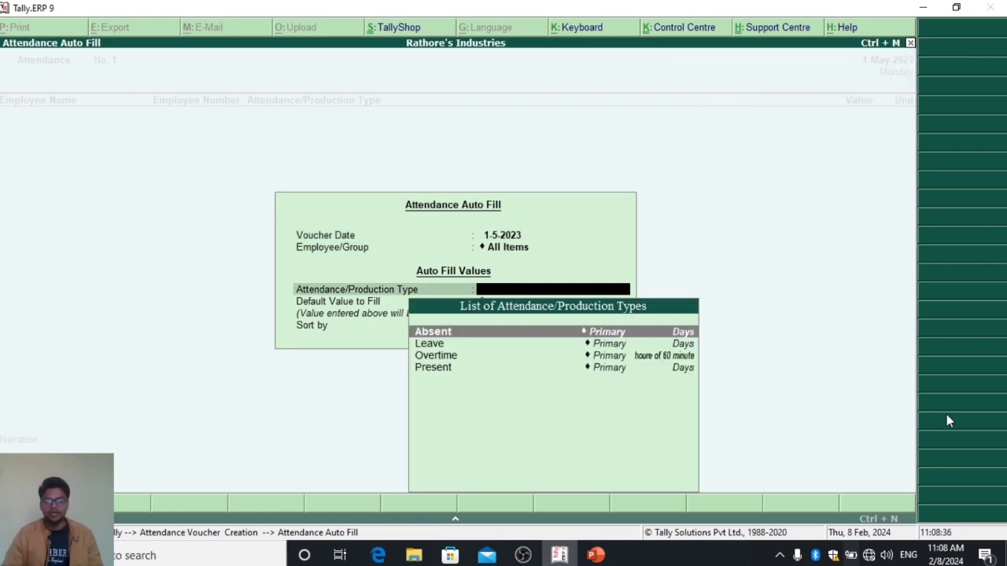
{"action": "key", "text": "Down"}
{"action": "key", "text": "Down"}
{"action": "key", "text": "Down"}
{"action": "key", "text": "Up"}
{"action": "key", "text": "Return"}
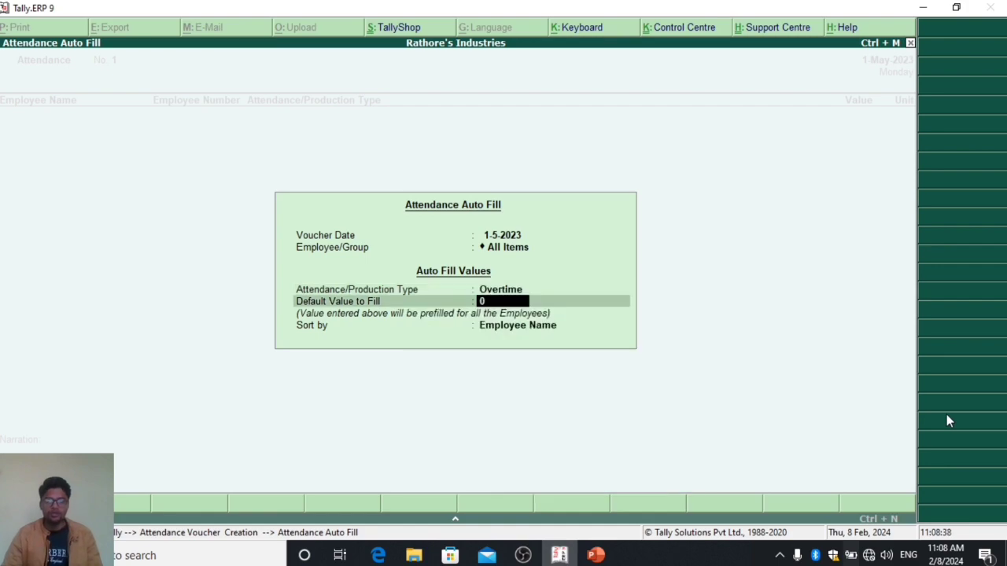
{"action": "type", "text": "12"}
{"action": "key", "text": "Return"}
{"action": "key", "text": "Return"}
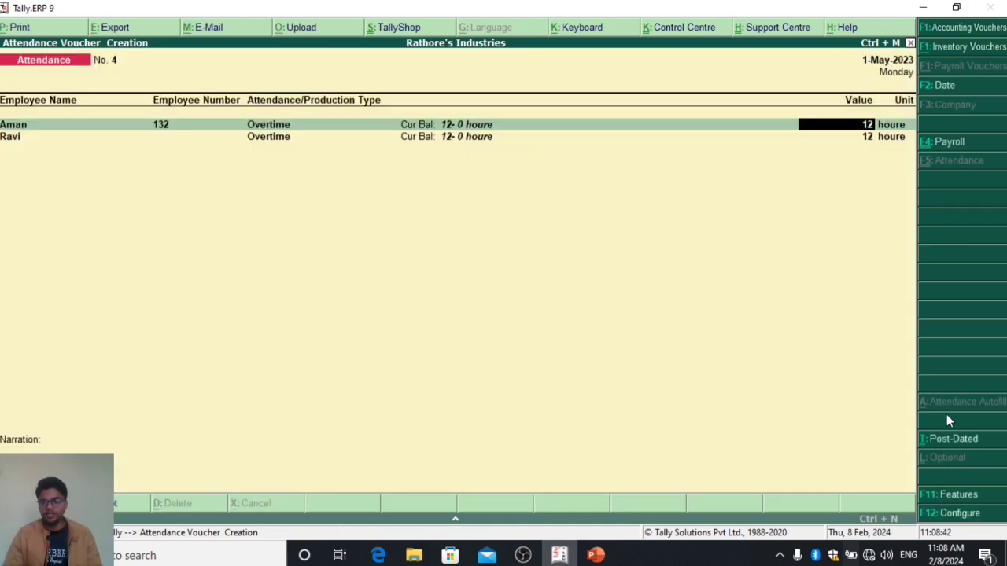
- Set the second employee's overtime to 10 hours and save the voucher with a blank narration
{"action": "key", "text": "Return"}
{"action": "type", "text": "10"}
{"action": "key", "text": "Return"}
{"action": "key", "text": "Return"}
{"action": "key", "text": "Return"}
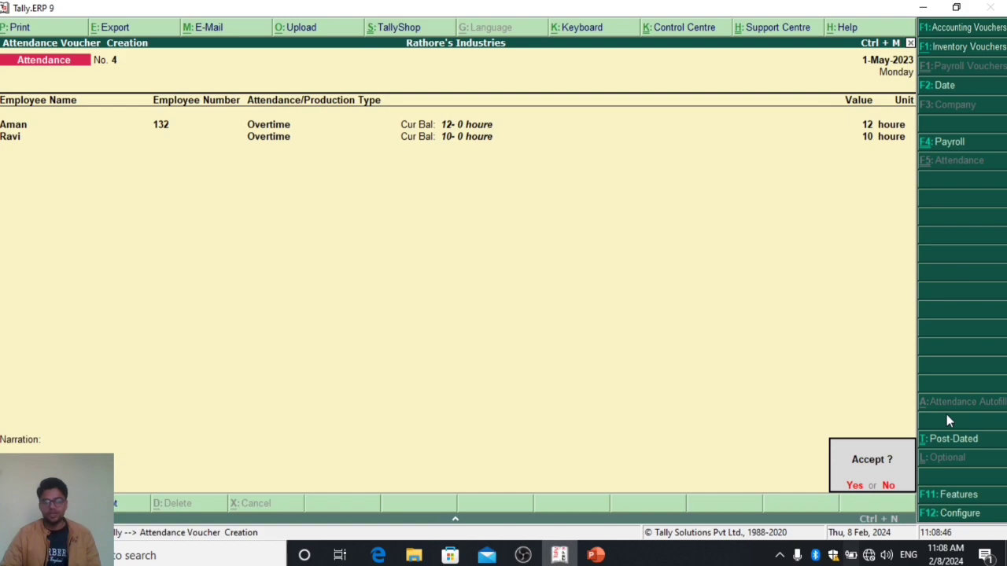
{"action": "key", "text": "y"}
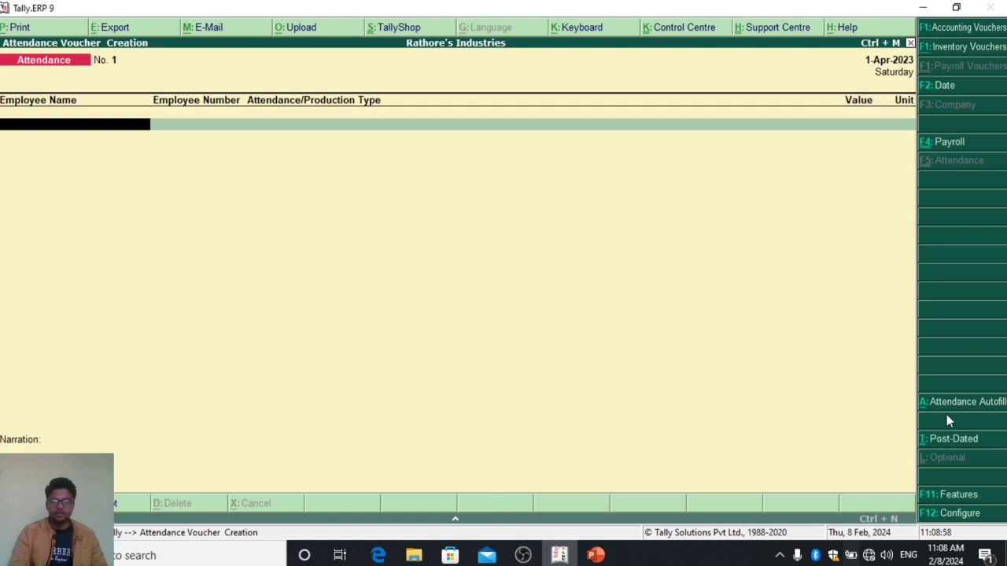
- Start a payroll voucher with Payroll Autofill, processing Salary for the period 1-5-2023 to 31-5-2023
{"action": "key", "text": "ctrl+F4"}
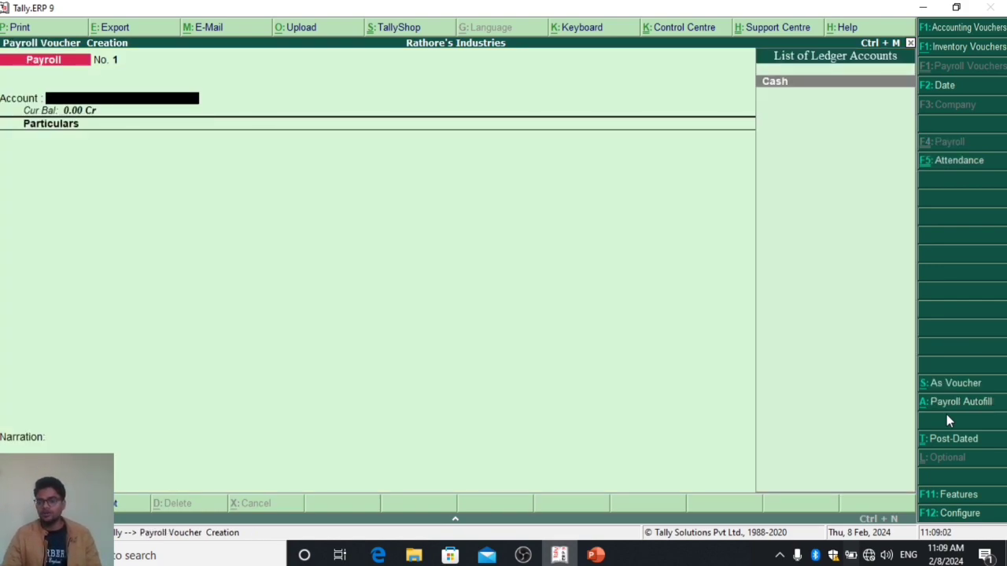
{"action": "key", "text": "alt+a"}
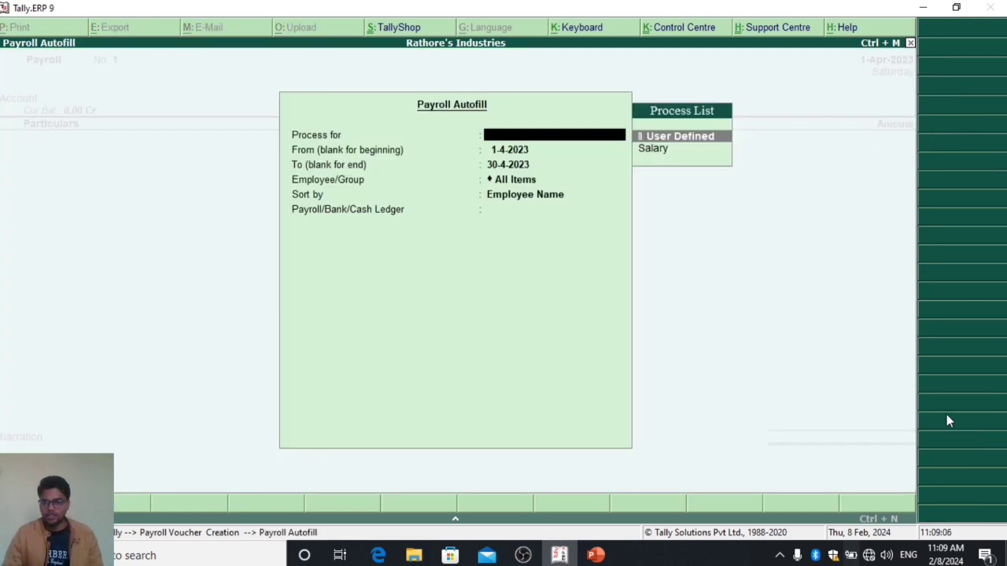
{"action": "key", "text": "Down"}
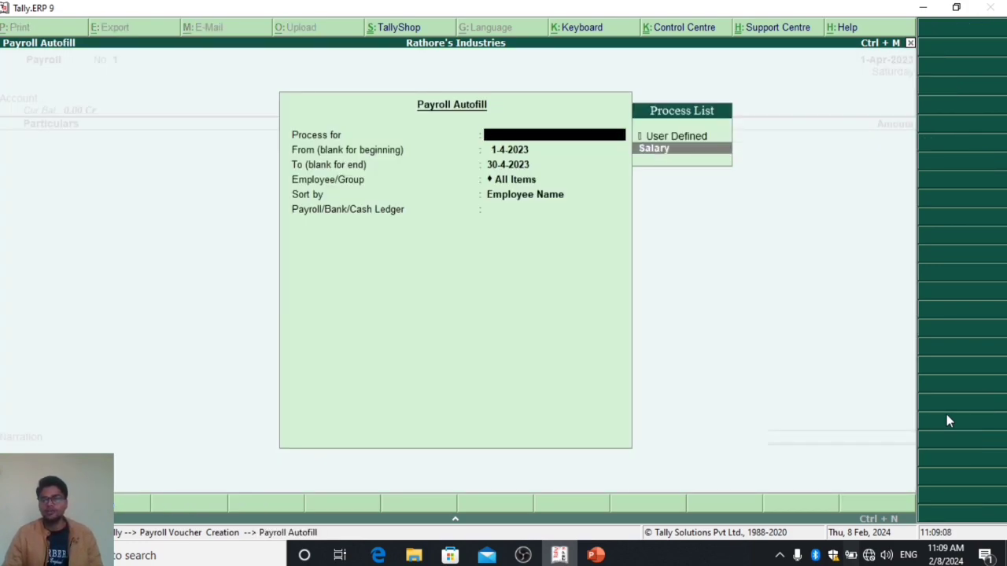
{"action": "key", "text": "Return"}
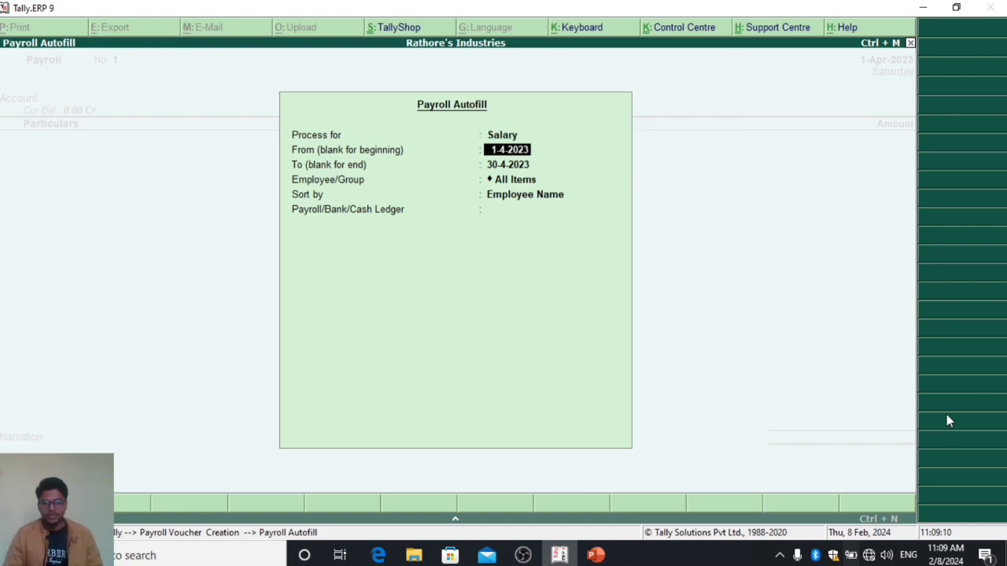
{"action": "type", "text": "1"}
{"action": "type", "text": ".5"}
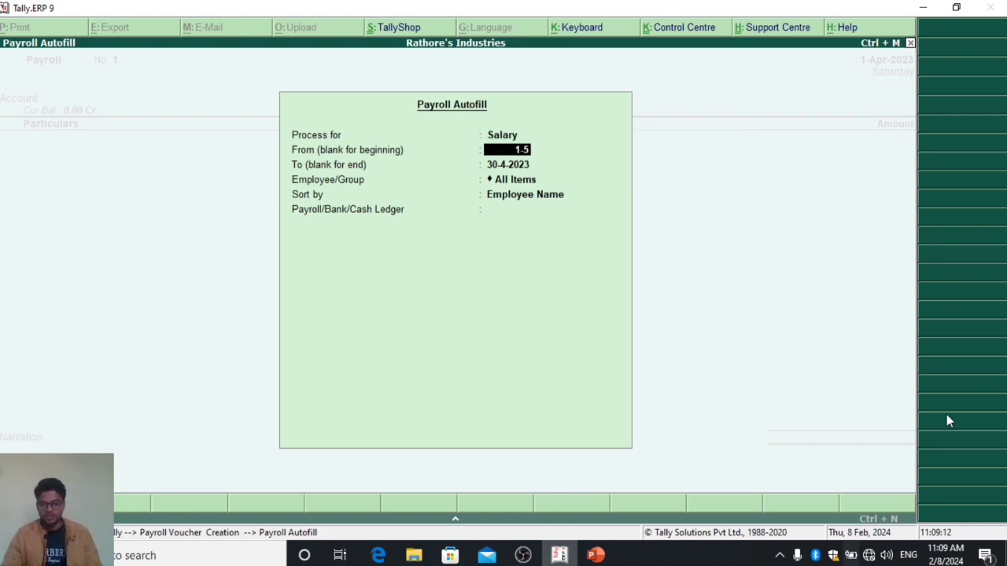
{"action": "key", "text": "Return"}
{"action": "type", "text": "30-5"}
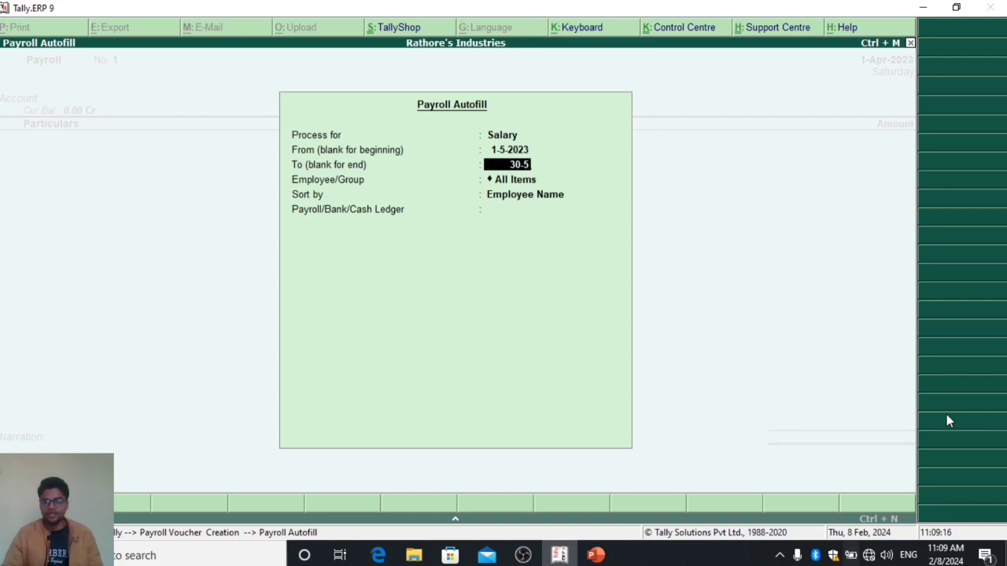
{"action": "key", "text": "BackSpace"}
{"action": "key", "text": "BackSpace"}
{"action": "key", "text": "BackSpace"}
{"action": "type", "text": "1"}
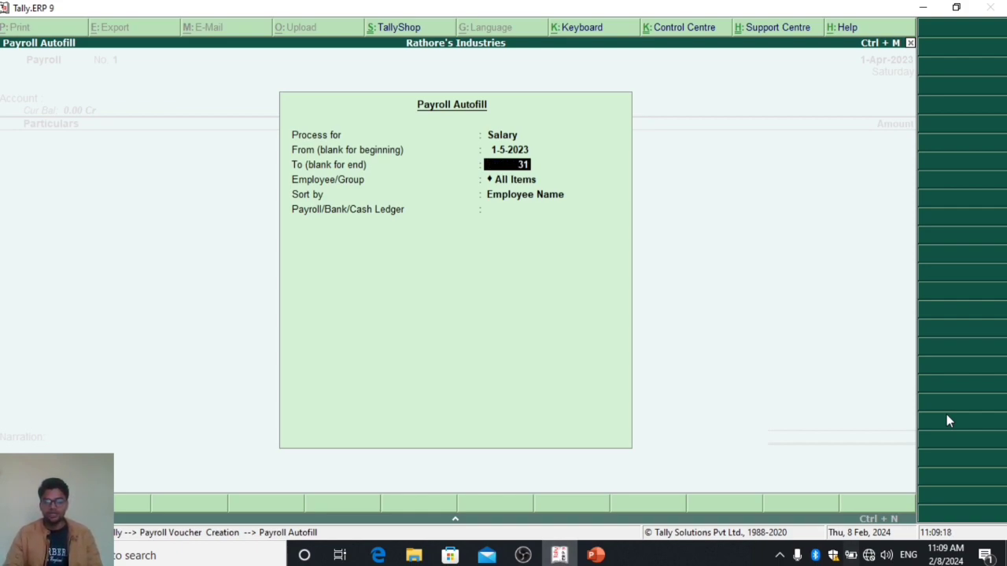
{"action": "type", "text": "-5"}
{"action": "key", "text": "Return"}
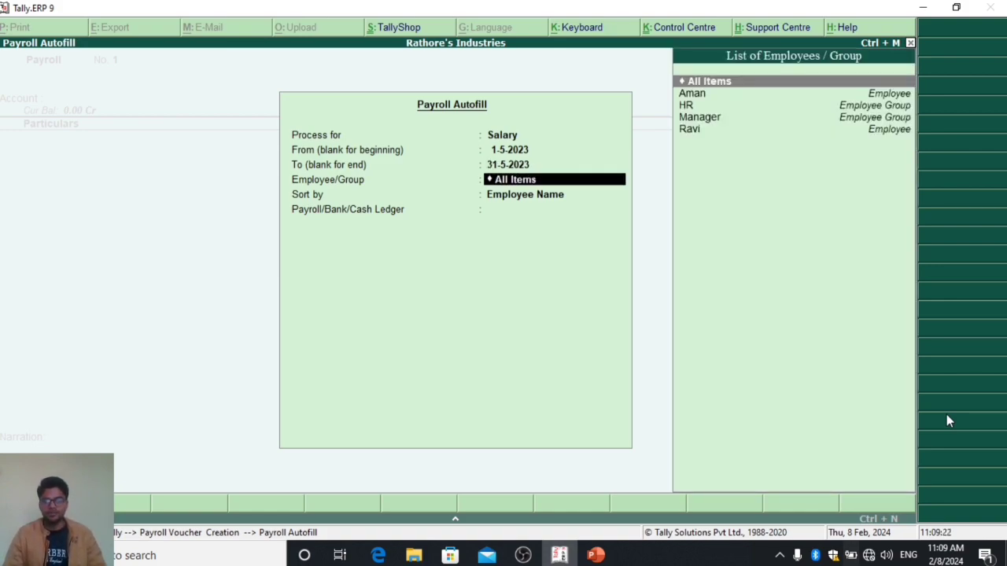
- Fill the payroll for the first employee, sorted by Employee Name, from the Cash ledger, and save the voucher with its pay-period narration
{"action": "key", "text": "Down"}
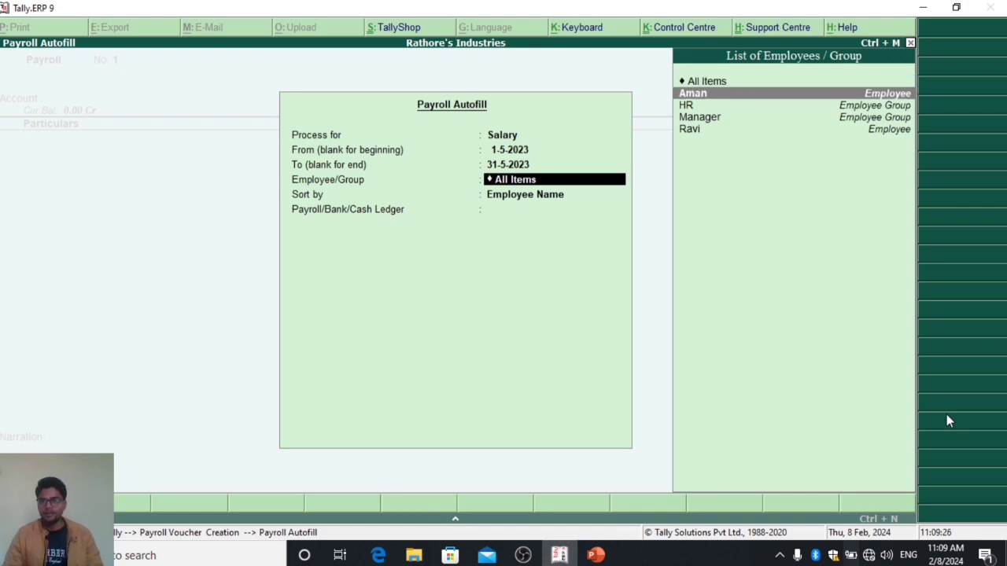
{"action": "key", "text": "Return"}
{"action": "key", "text": "Return"}
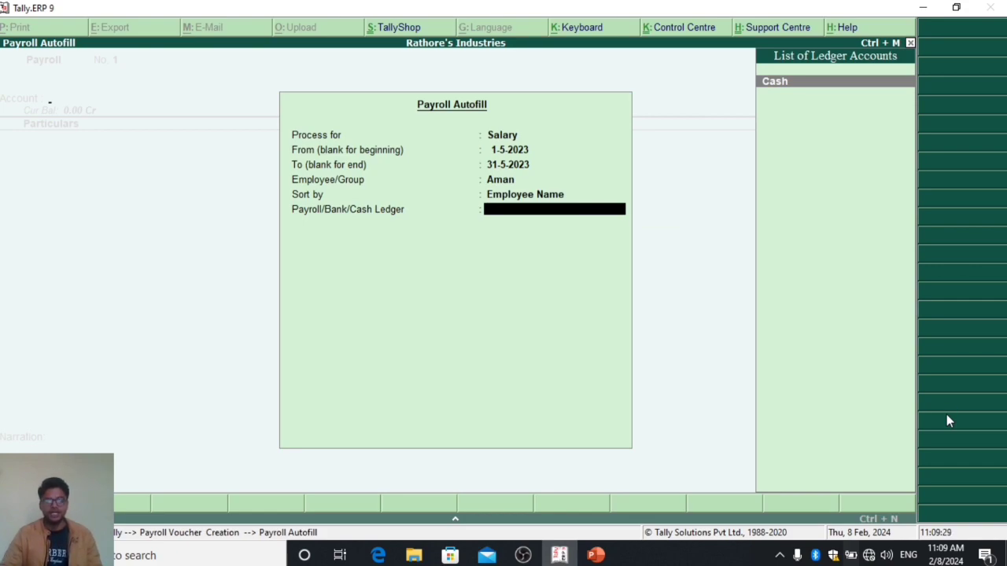
{"action": "key", "text": "Return"}
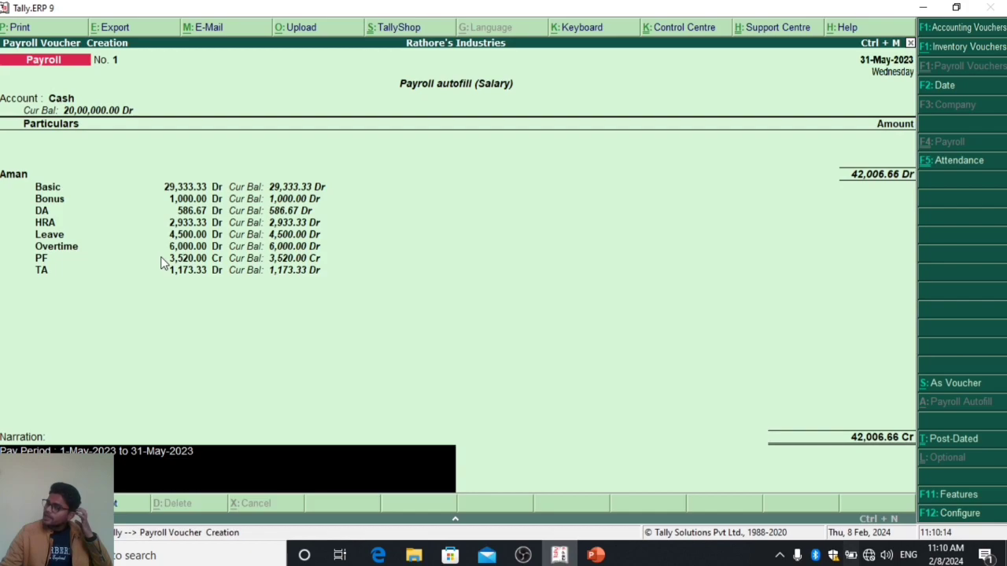
{"action": "key", "text": "Return"}
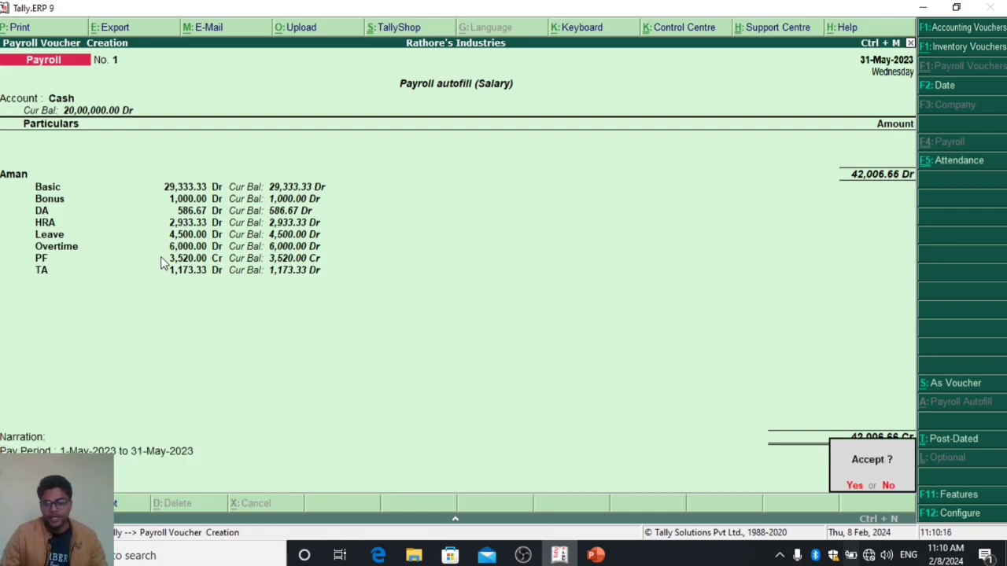
{"action": "left_click", "coordinate": [163, 261]}
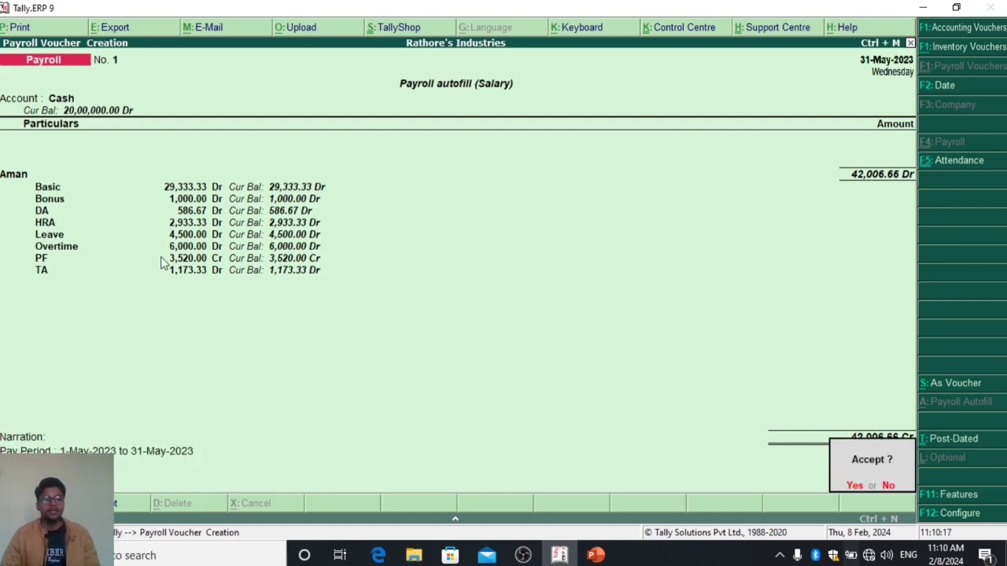
{"action": "key", "text": "Return"}
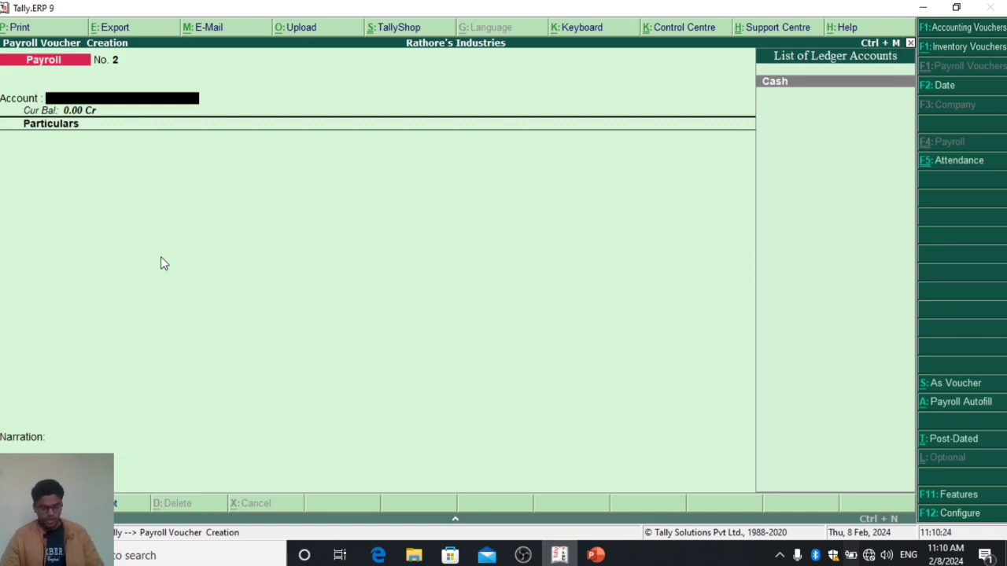
- Start Payroll Autofill on a new payroll voucher, processing Salary for the period 1-5-2023 to 31-5-2023
{"action": "key", "text": "alt+a"}
{"action": "key", "text": "Down"}
{"action": "key", "text": "Return"}
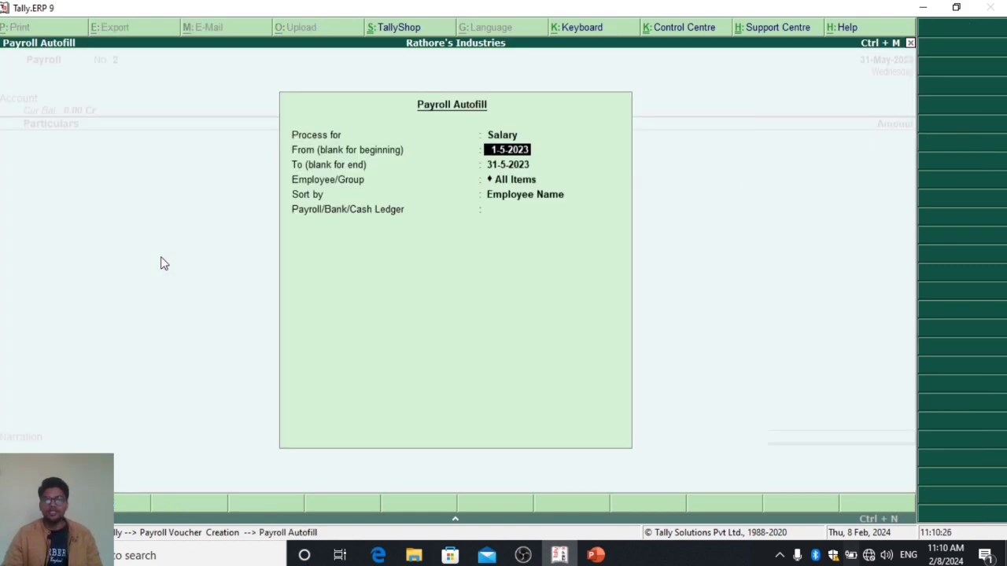
{"action": "key", "text": "Return"}
{"action": "key", "text": "Return"}
- Fill the payroll for the second employee, sorted by Employee Name, from the Cash ledger, and save the voucher with its pay-period narration
{"action": "key", "text": "Down"}
{"action": "key", "text": "Down"}
{"action": "key", "text": "Down"}
{"action": "key", "text": "Down"}
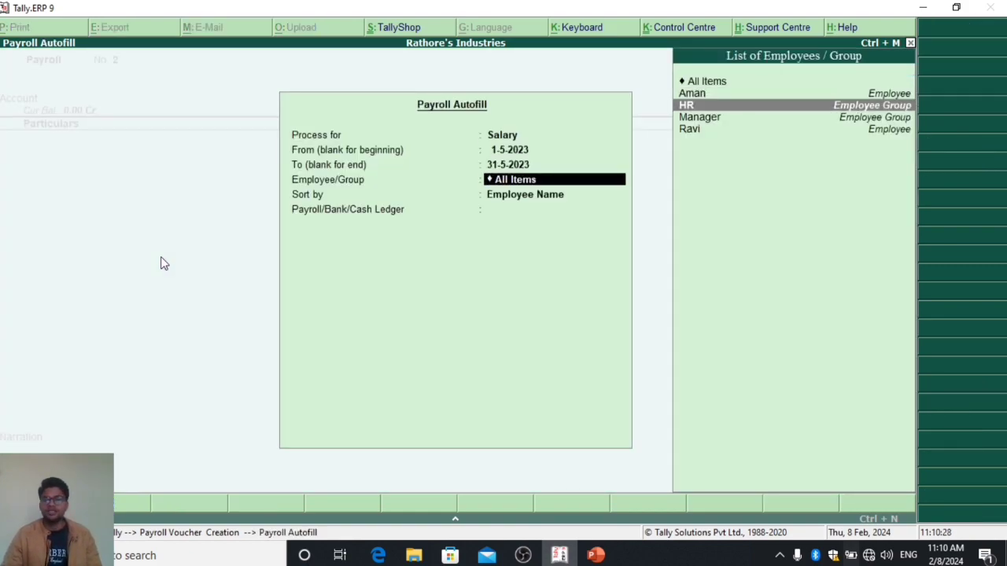
{"action": "key", "text": "Return"}
{"action": "key", "text": "Return"}
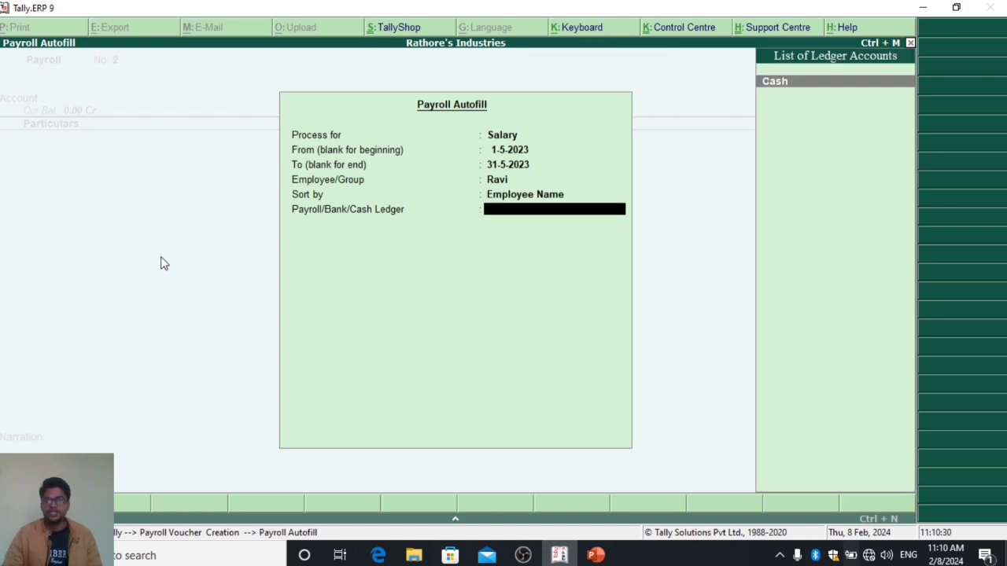
{"action": "key", "text": "Return"}
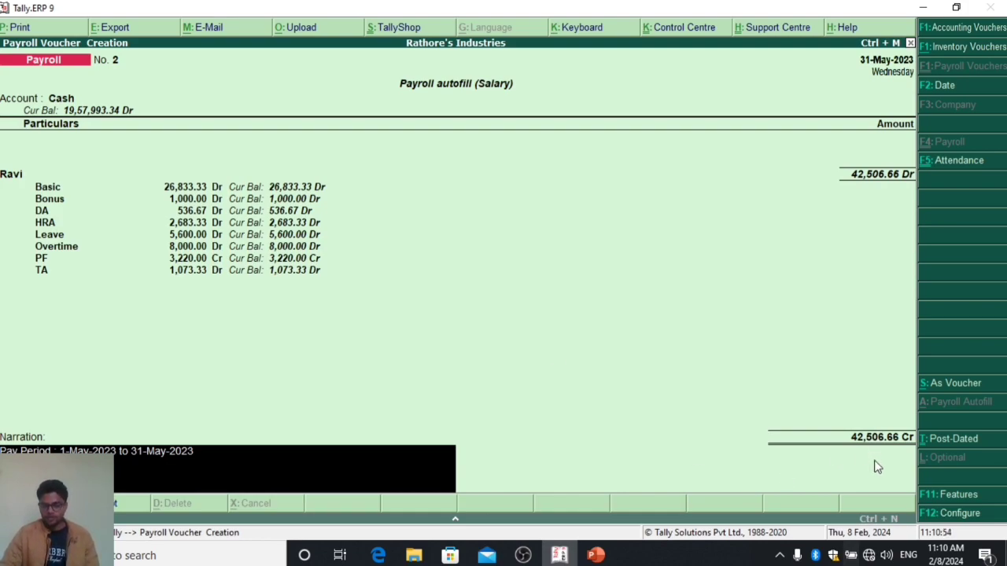
{"action": "key", "text": "Return"}
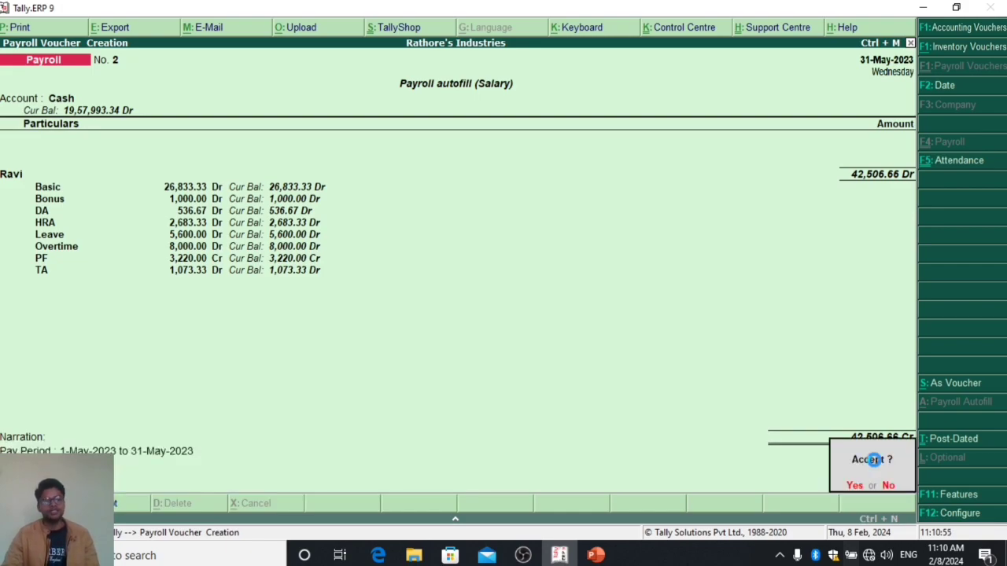
{"action": "key", "text": "Return"}
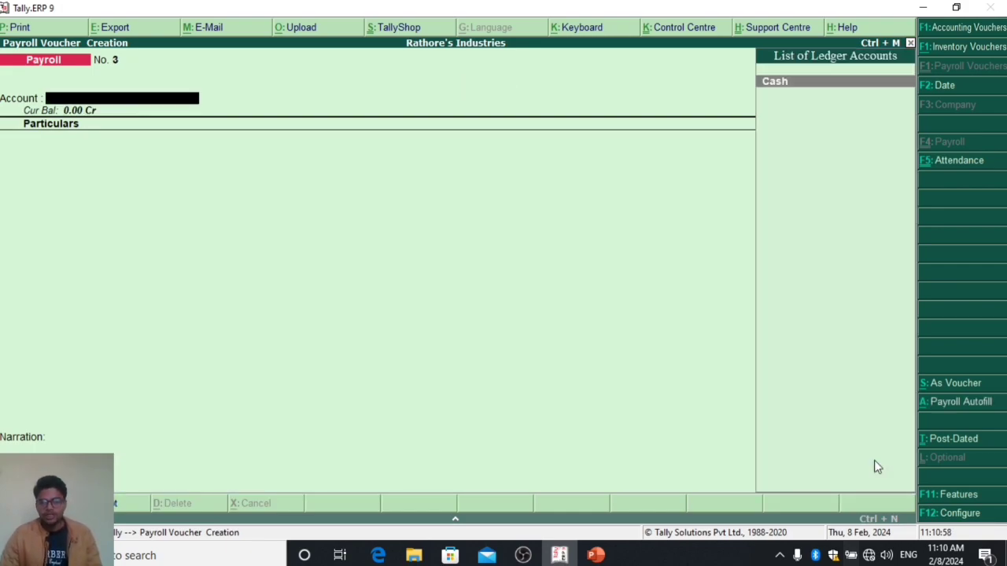
- Leave payroll voucher entry and open the Trial Balance in detailed view
{"action": "key", "text": "Escape"}
{"action": "key", "text": "Escape"}
{"action": "key", "text": "Escape"}
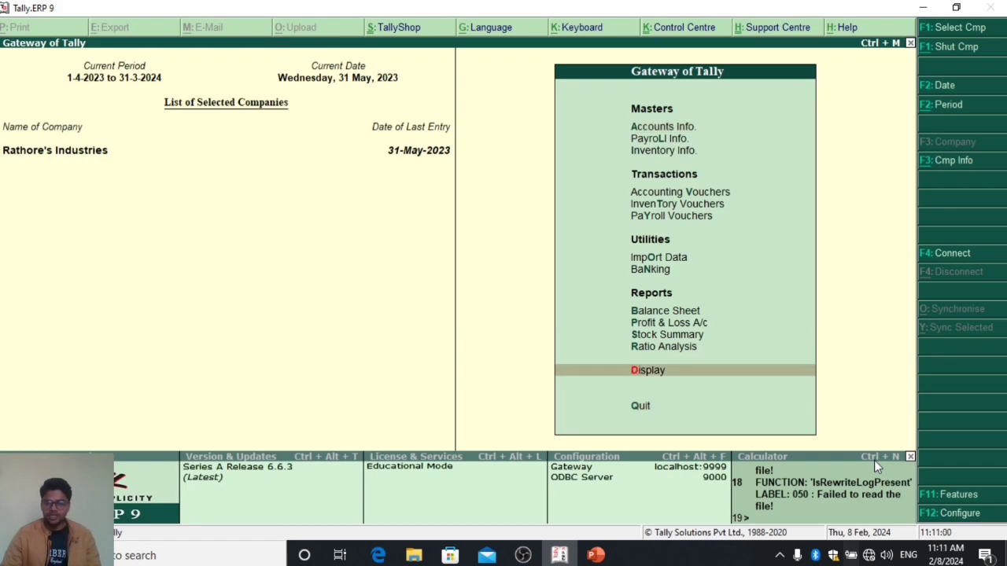
{"action": "key", "text": "Return"}
{"action": "key", "text": "Return"}
{"action": "key", "text": "alt+F1"}
- Examine the cash, direct expense and salary component balances in the Trial Balance, and close the report
{"action": "key", "text": "Down"}
{"action": "key", "text": "Down"}
{"action": "key", "text": "Down"}
{"action": "key", "text": "Down"}
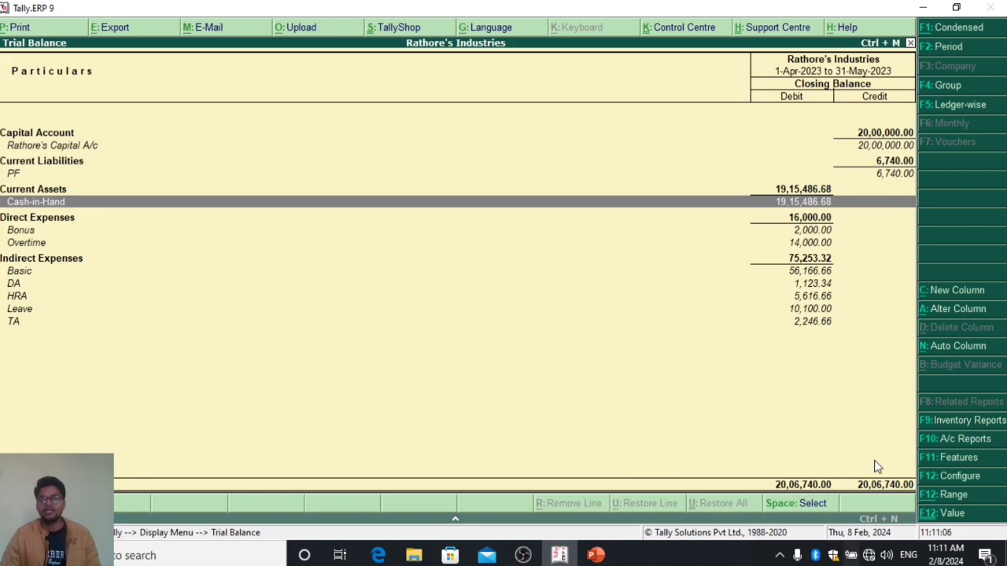
{"action": "key", "text": "Down"}
{"action": "key", "text": "Down"}
{"action": "key", "text": "Down"}
{"action": "key", "text": "Down"}
{"action": "key", "text": "Down"}
{"action": "key", "text": "Down"}
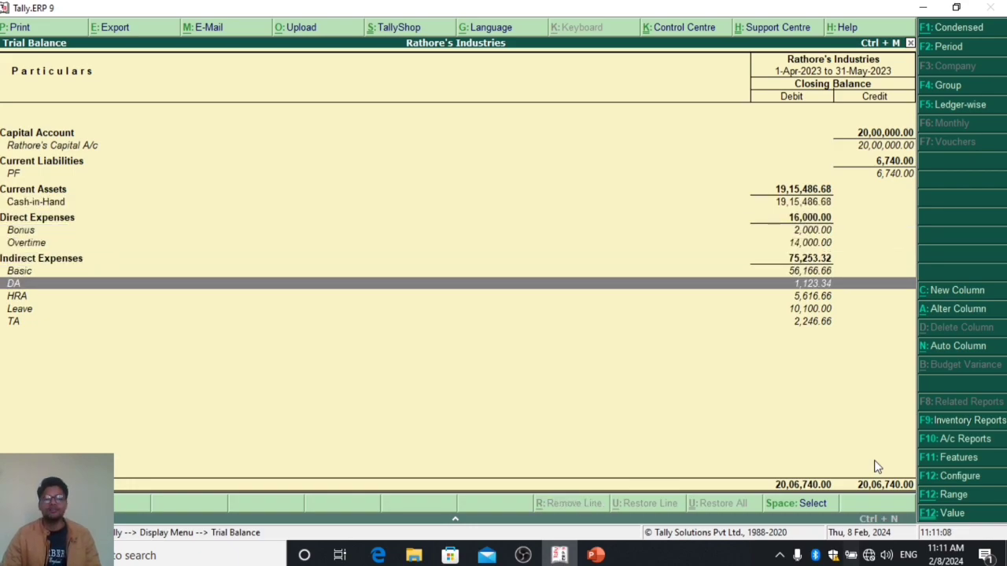
{"action": "key", "text": "Escape"}
{"action": "key", "text": "Escape"}
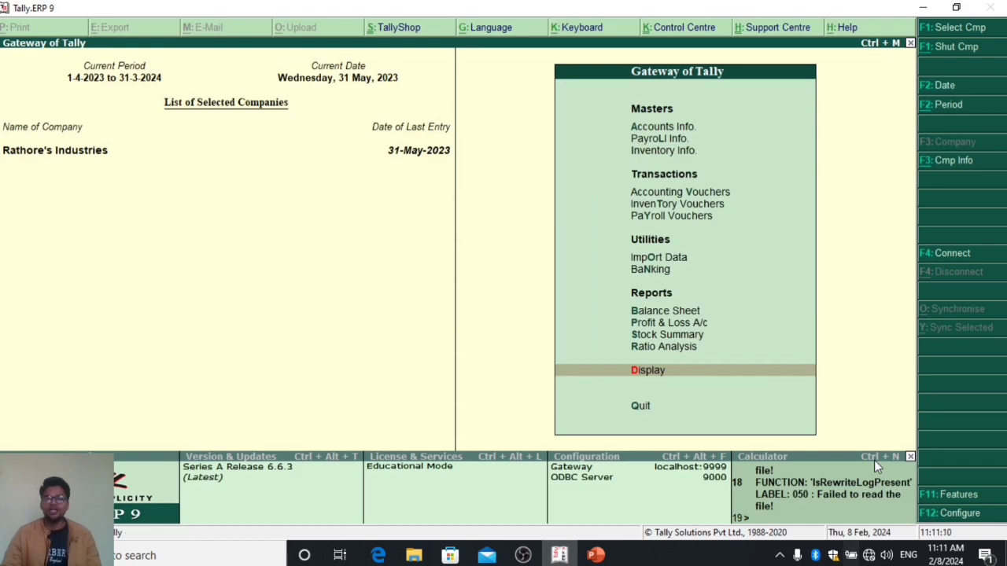
- Open the Payroll Reports among the display reports
{"action": "key", "text": "Return"}
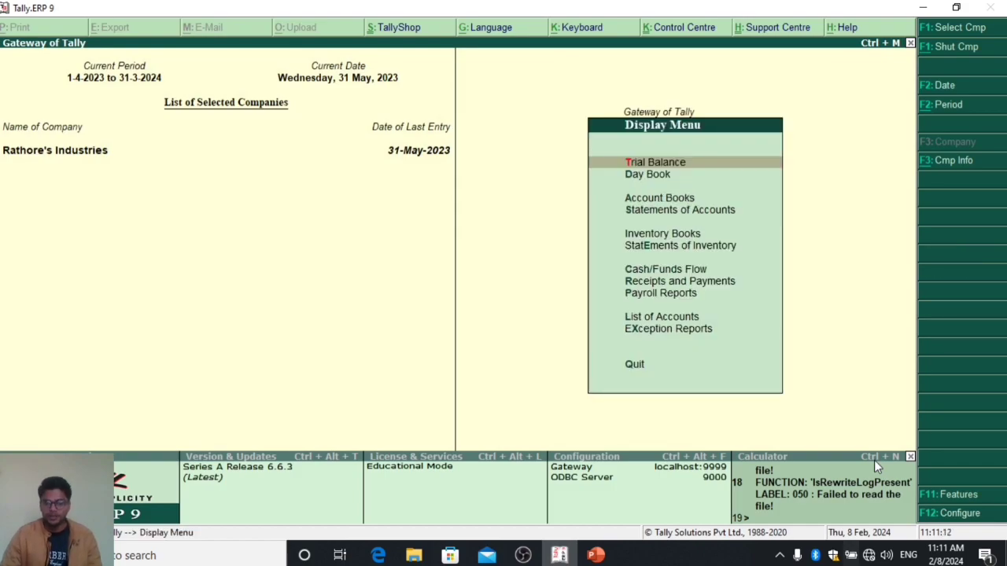
{"action": "key", "text": "Escape"}
{"action": "key", "text": "Return"}
{"action": "key", "text": "Down"}
{"action": "key", "text": "Down"}
{"action": "key", "text": "Down"}
{"action": "key", "text": "Down"}
{"action": "key", "text": "Down"}
{"action": "key", "text": "Down"}
{"action": "key", "text": "Up"}
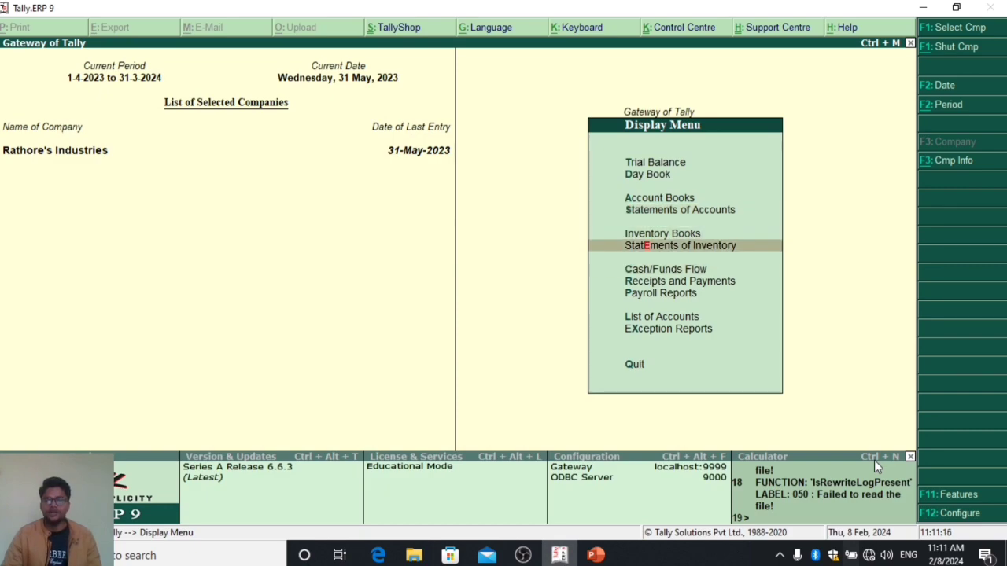
{"action": "key", "text": "Return"}
{"action": "key", "text": "Escape"}
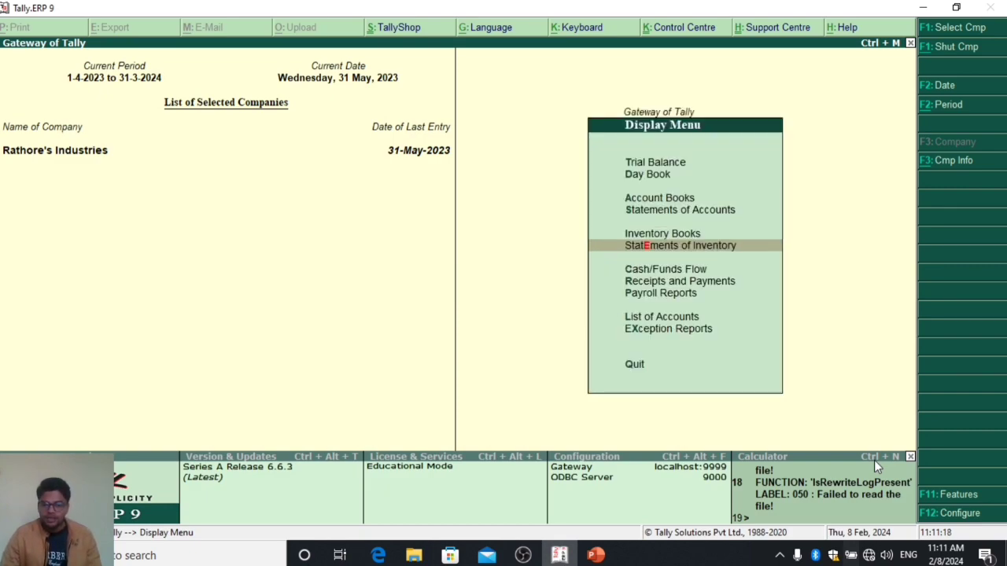
{"action": "key", "text": "Down"}
{"action": "key", "text": "Down"}
{"action": "key", "text": "Down"}
{"action": "key", "text": "Return"}
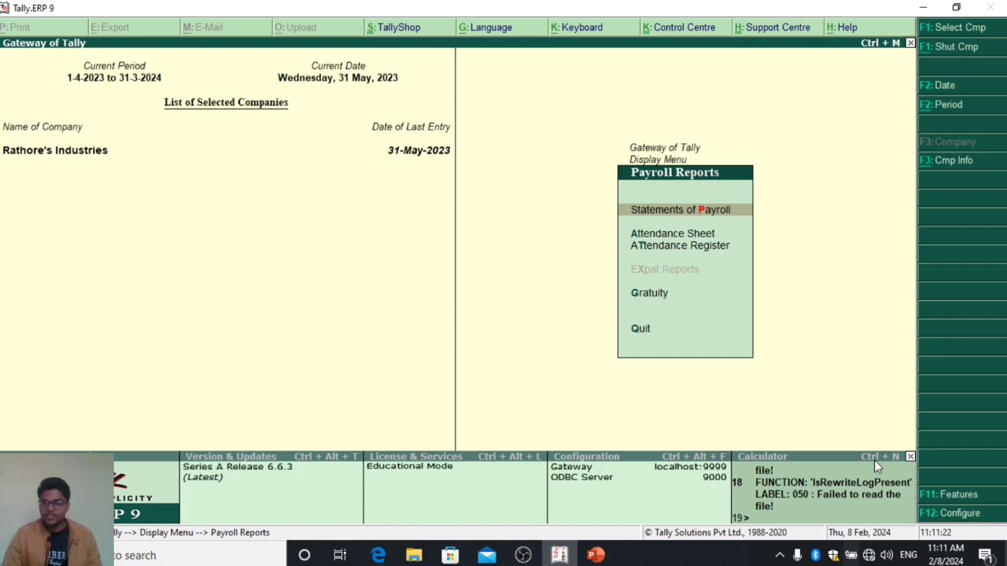
- Open the May 2023 single pay slip of the HR employee from the Statements of Payroll
{"action": "key", "text": "Return"}
{"action": "key", "text": "Return"}
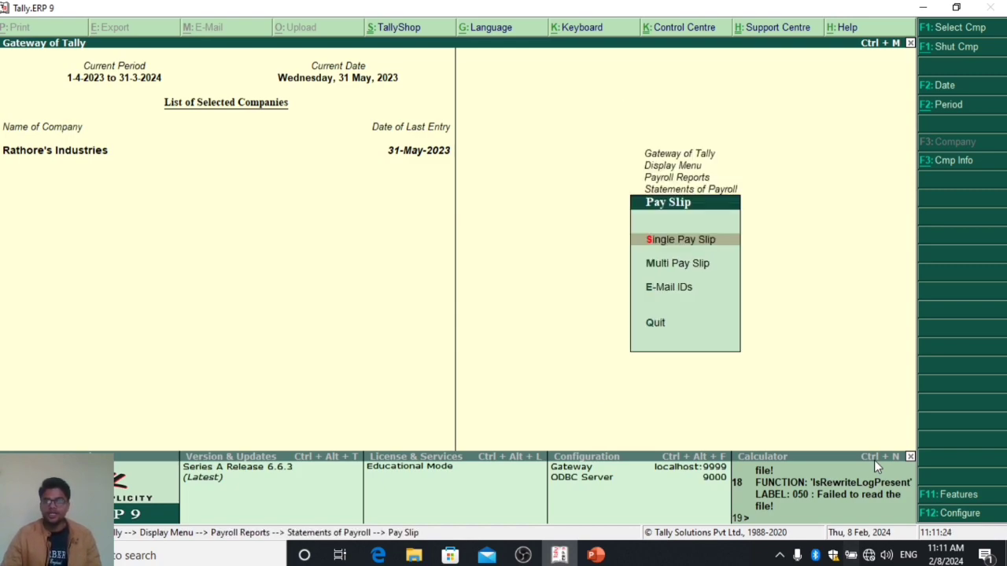
{"action": "key", "text": "Return"}
{"action": "key", "text": "Down"}
{"action": "key", "text": "Up"}
{"action": "key", "text": "Down"}
{"action": "key", "text": "Up"}
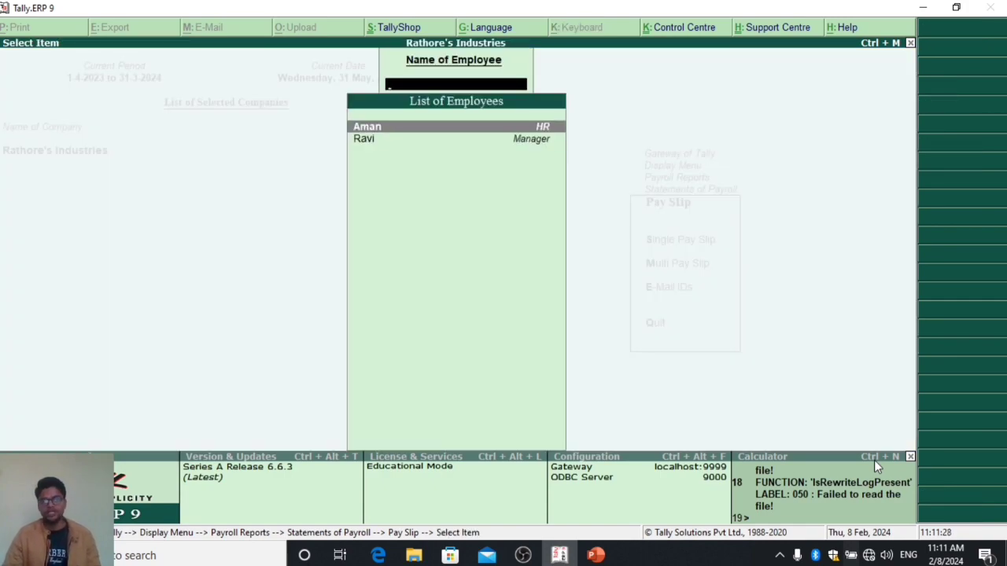
{"action": "key", "text": "Return"}
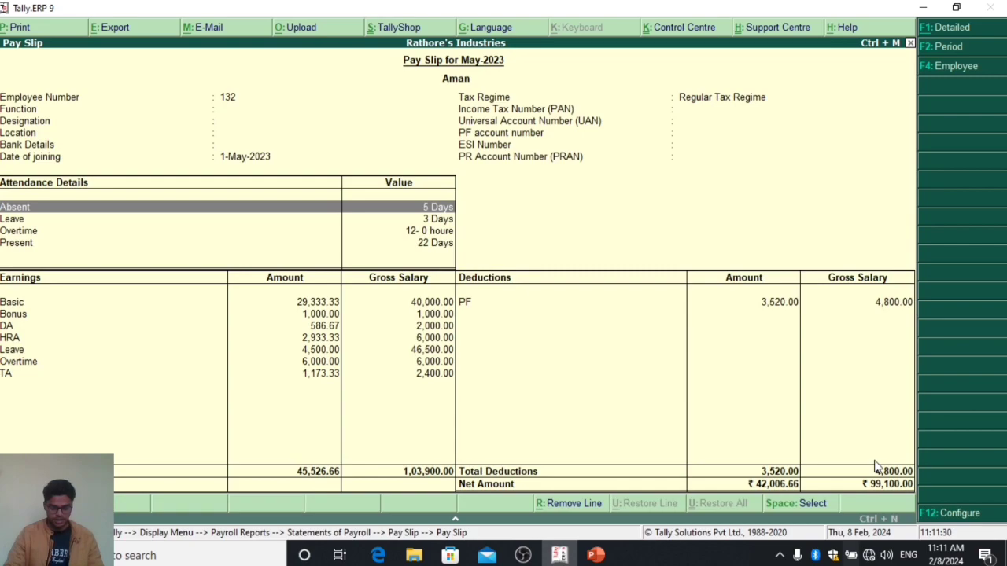
- Examine the HR employee's pay slip in an enlarged print preview, and return to the employee selection without printing
{"action": "key", "text": "alt+p"}
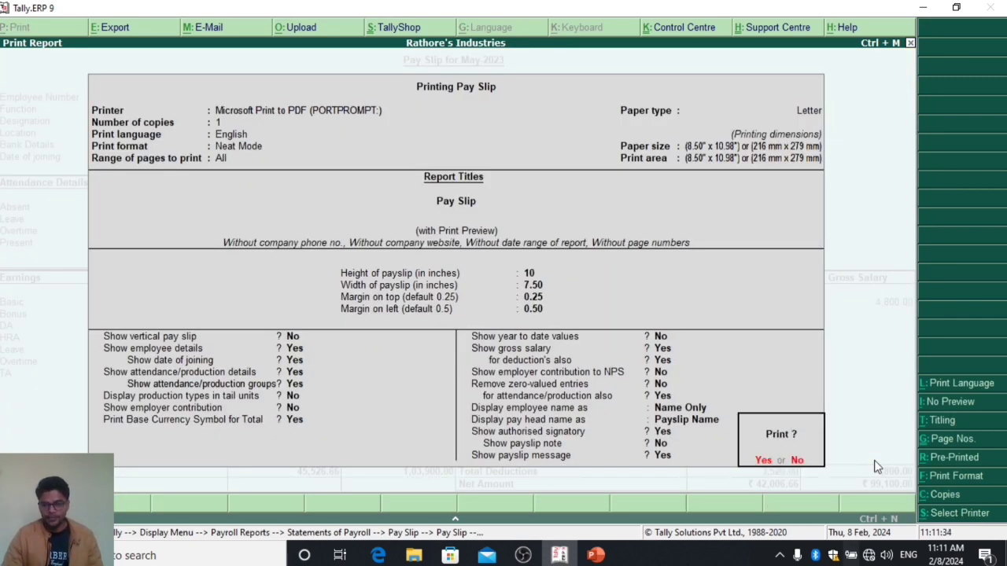
{"action": "key", "text": "Return"}
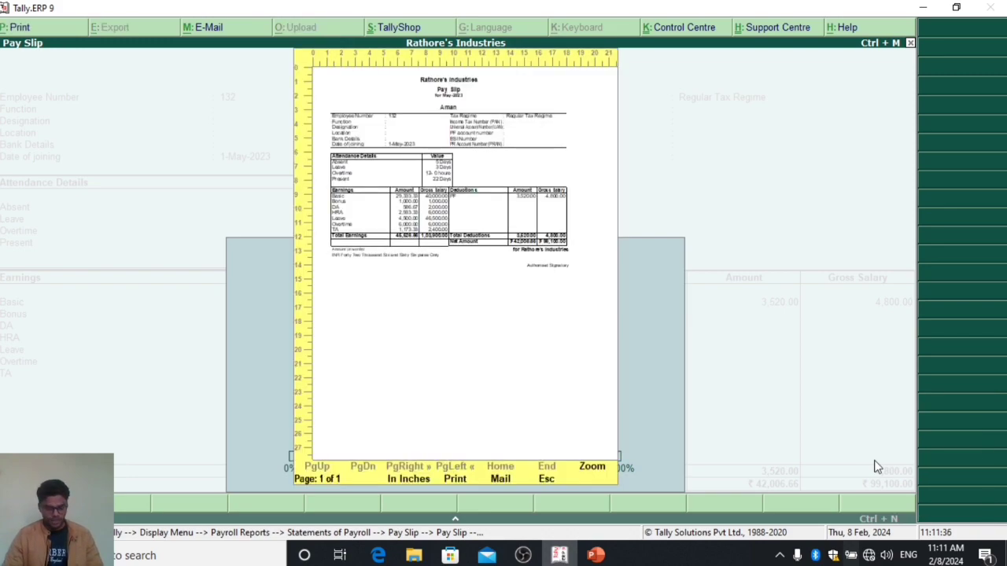
{"action": "key", "text": "Return"}
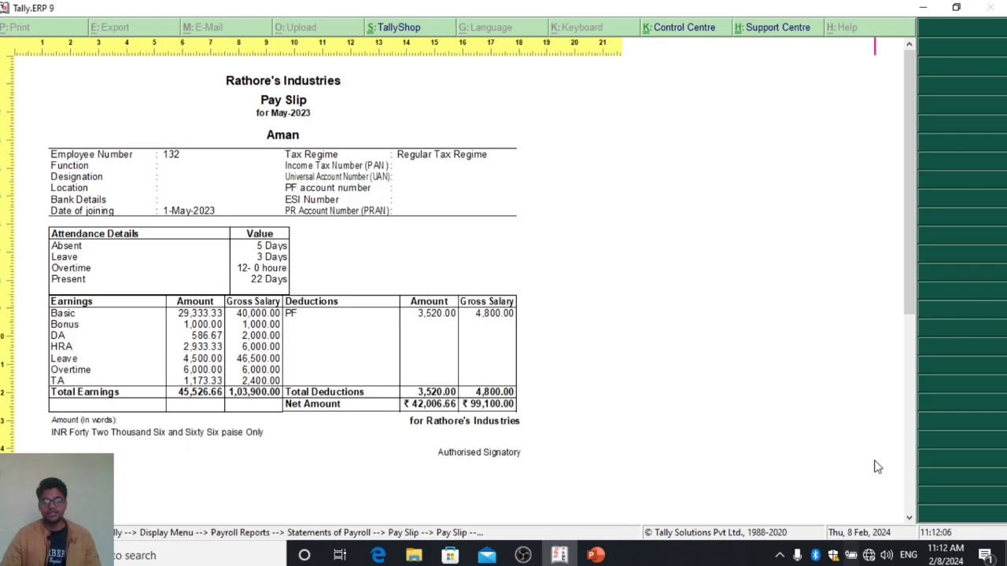
{"action": "key", "text": "Escape"}
{"action": "key", "text": "Escape"}
{"action": "key", "text": "Escape"}
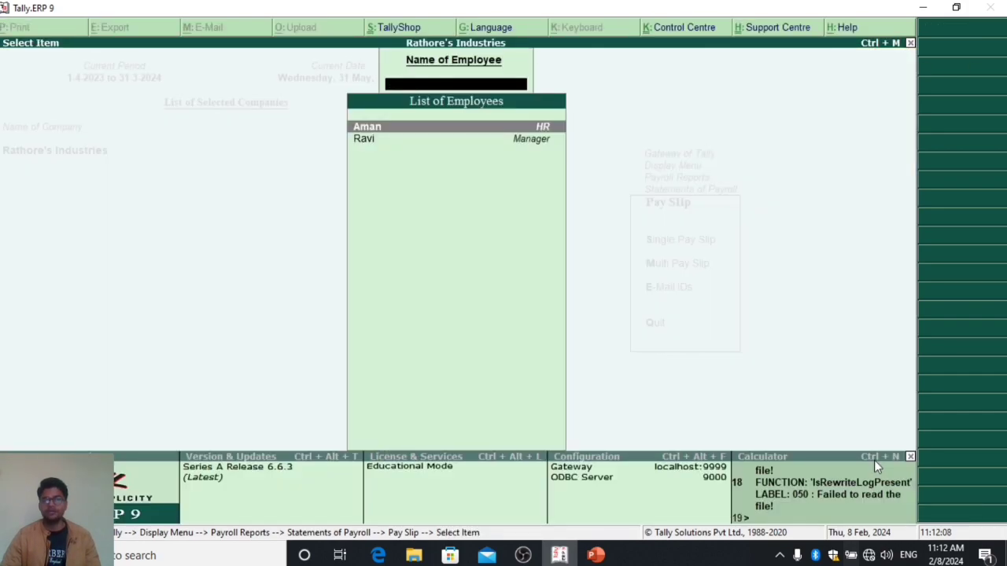
- Open the Manager employee's May 2023 pay slip and show it in an enlarged print preview
{"action": "key", "text": "Down"}
{"action": "key", "text": "Return"}
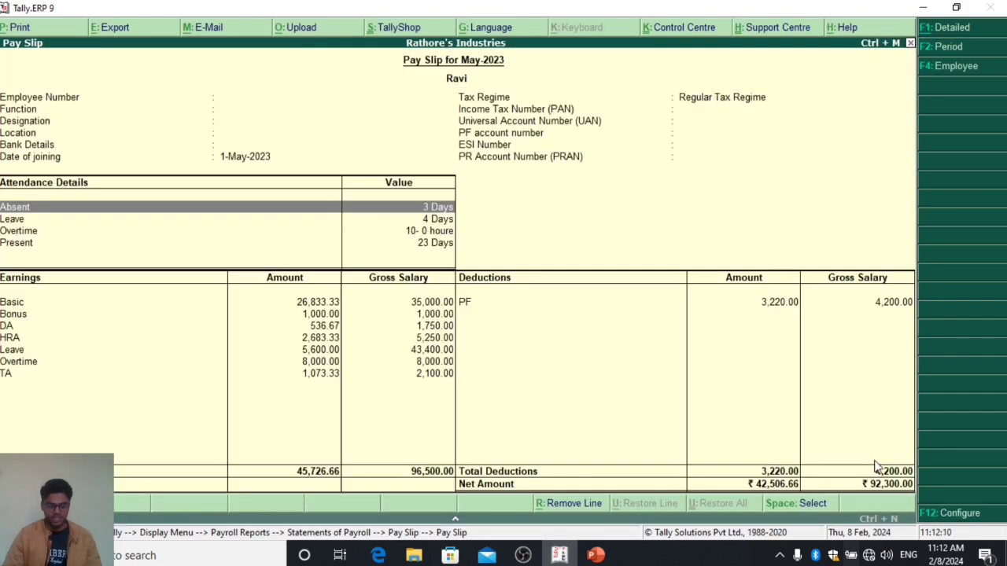
{"action": "key", "text": "alt+p"}
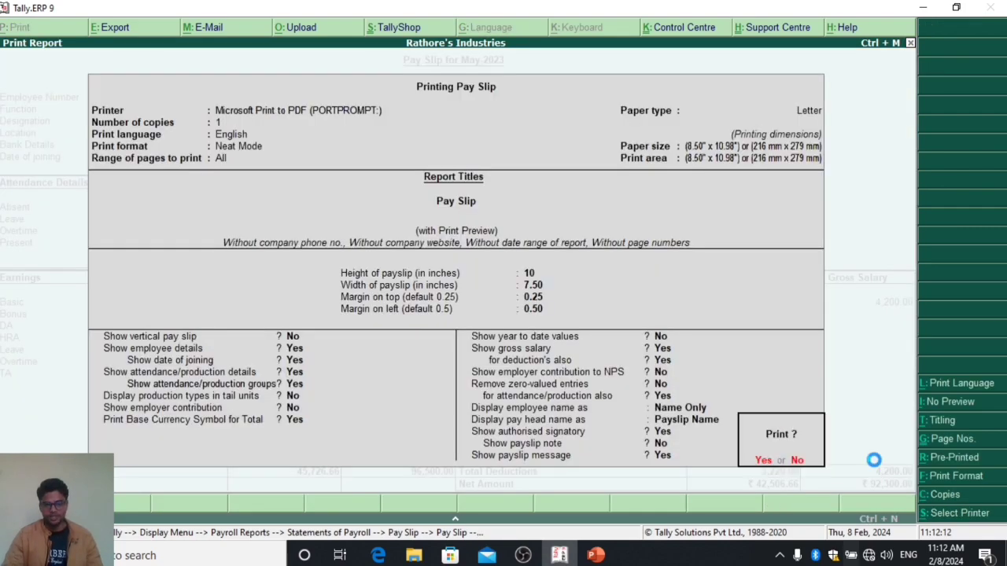
{"action": "key", "text": "Return"}
{"action": "key", "text": "Return"}
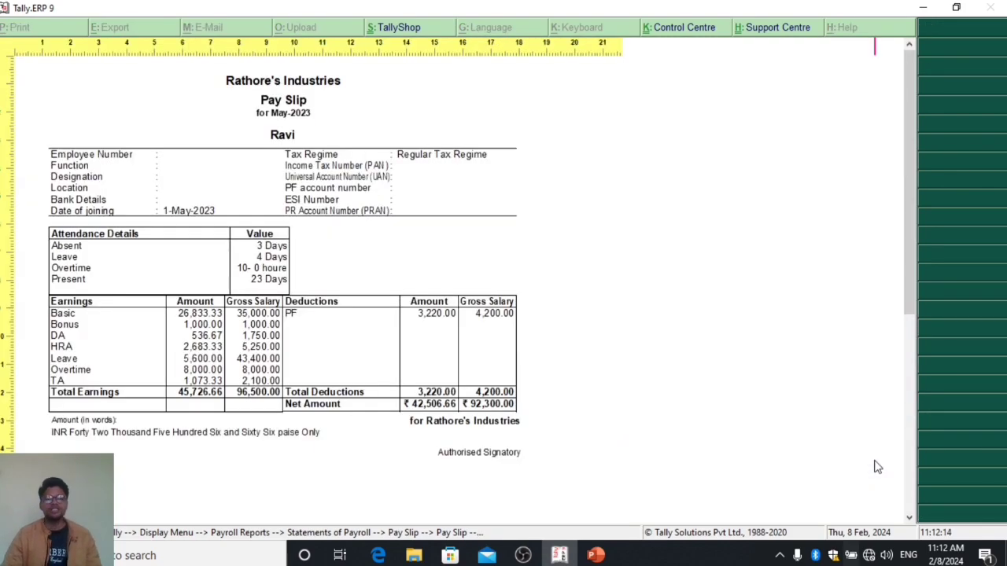